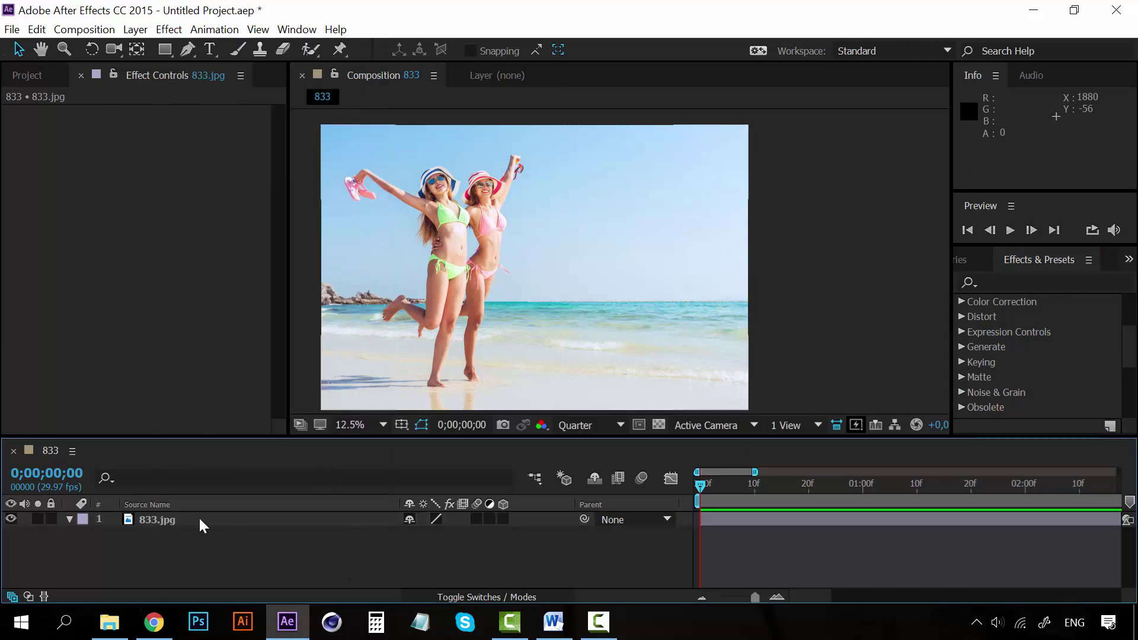
Step: Apply the Black & White color correction effect to the 833.jpg layer
left_click(198, 516)
left_click(167, 30)
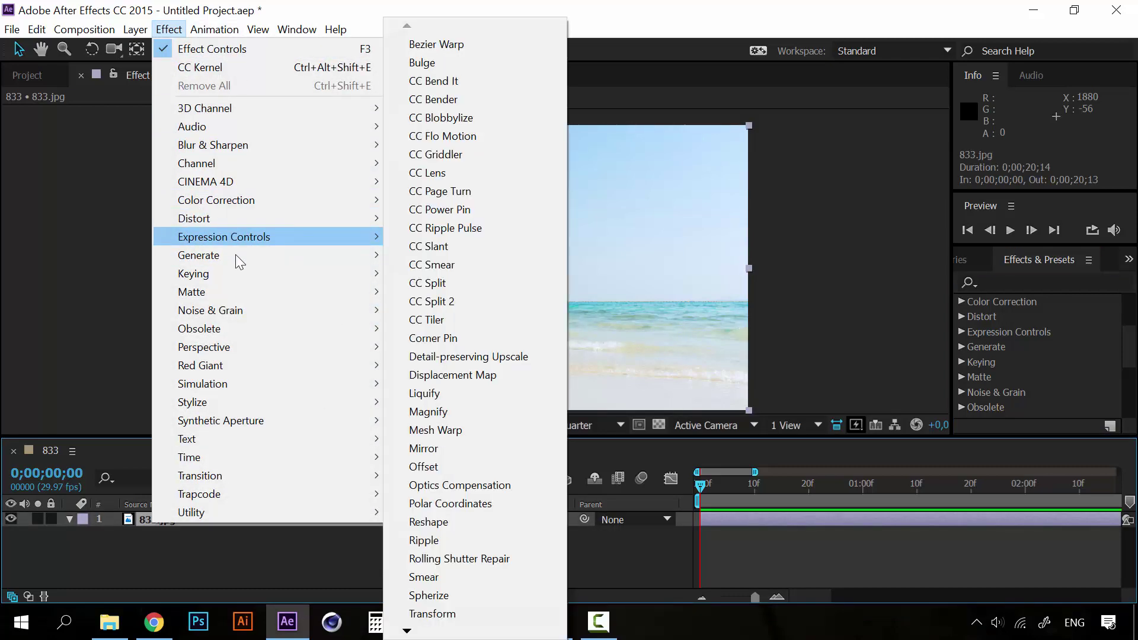
mouse_move(269, 196)
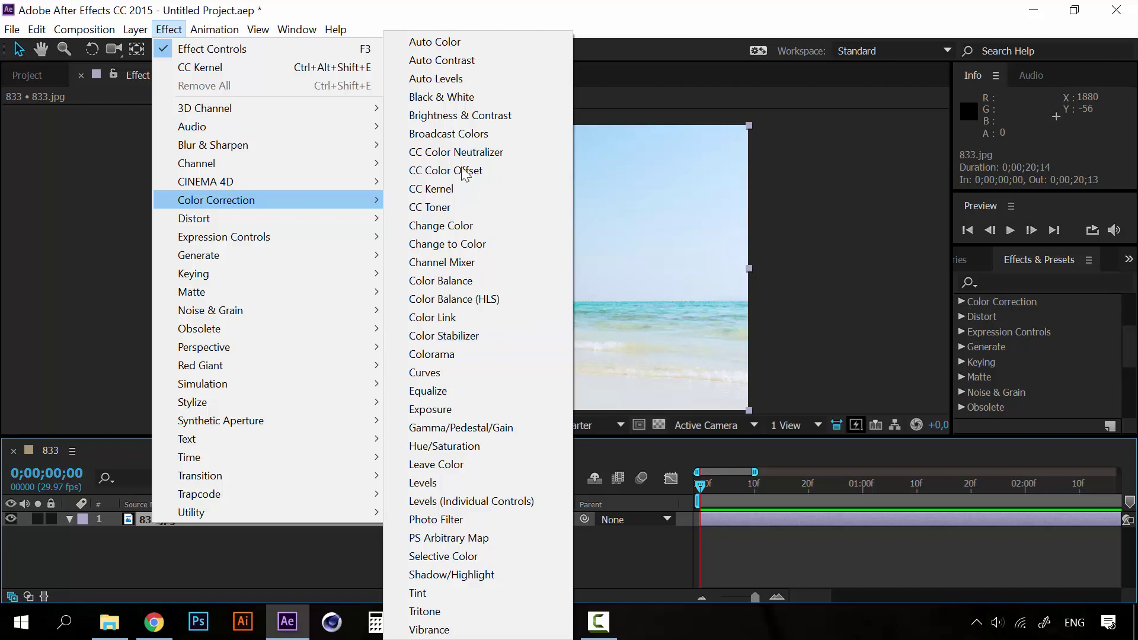
left_click(473, 95)
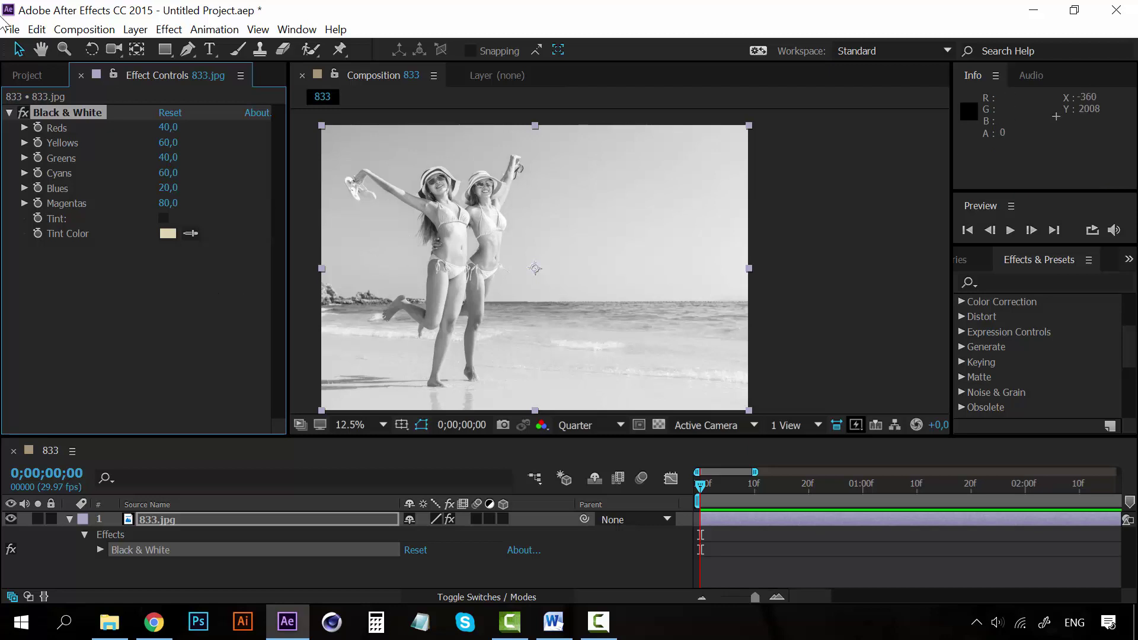
Step: Add freesnowboardingtrick.mov above 833.jpg, scale it to about 374% to fill the frame, and set the preview resolution to Full
left_click(27, 76)
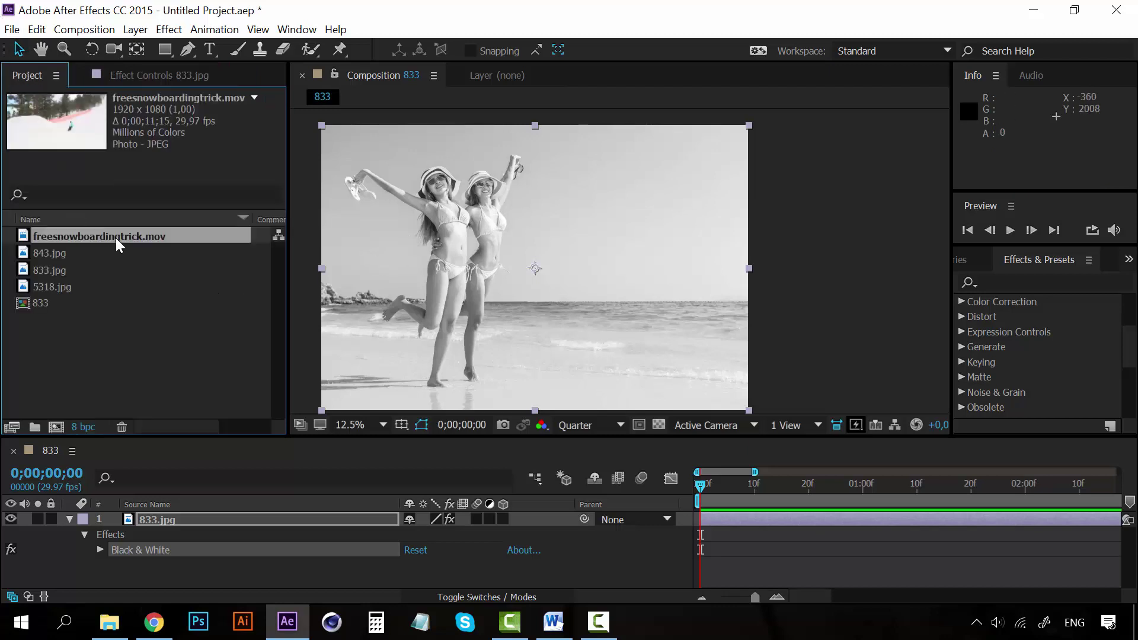
left_click_drag(116, 237, 153, 517)
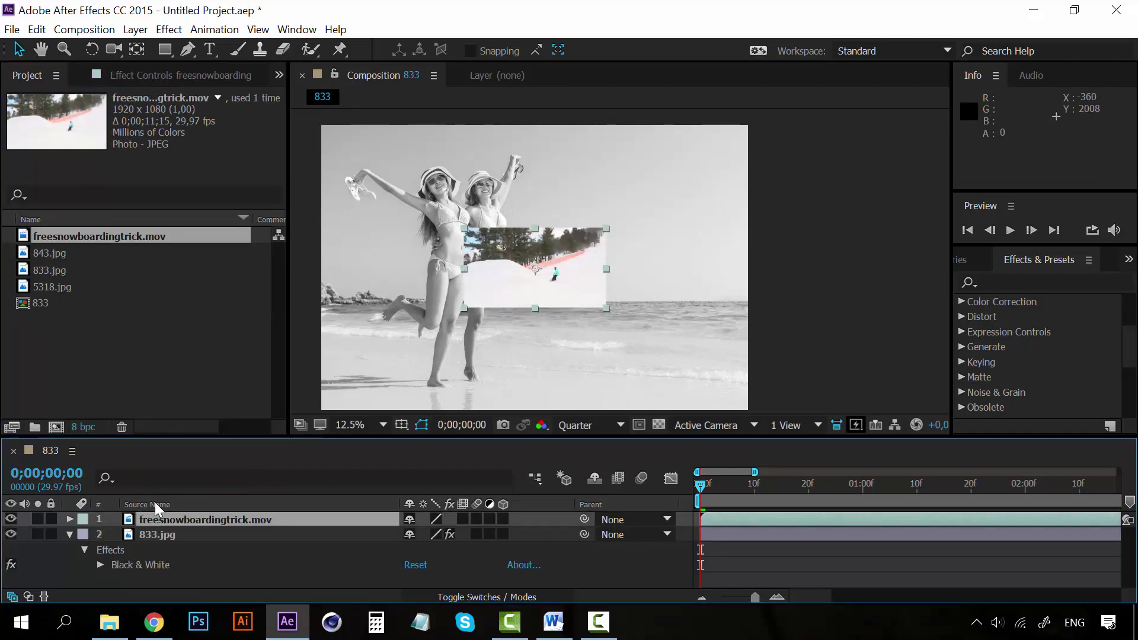
left_click_drag(606, 228, 801, 118)
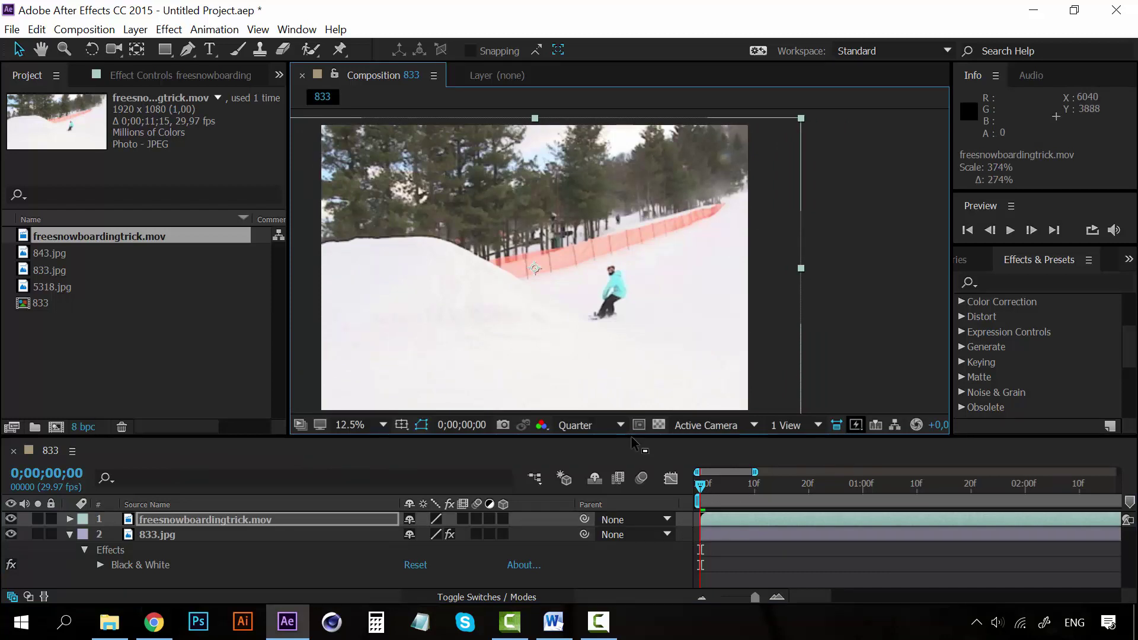
left_click(584, 425)
left_click(612, 466)
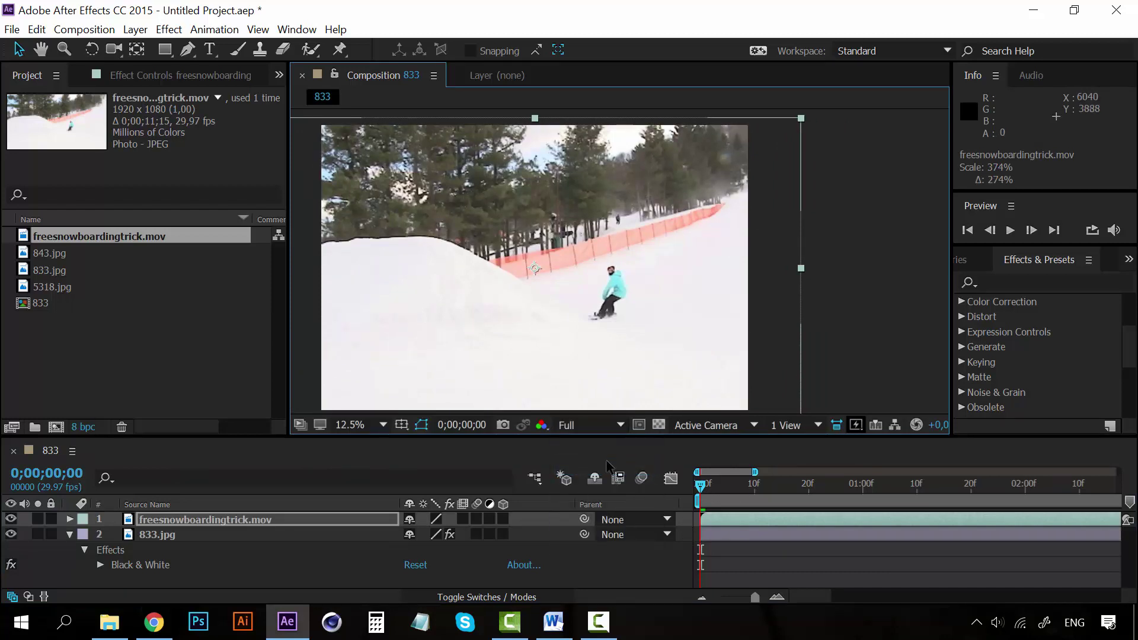
Step: Apply the Black & White color correction effect to the freesnowboardingtrick.mov layer
left_click(169, 29)
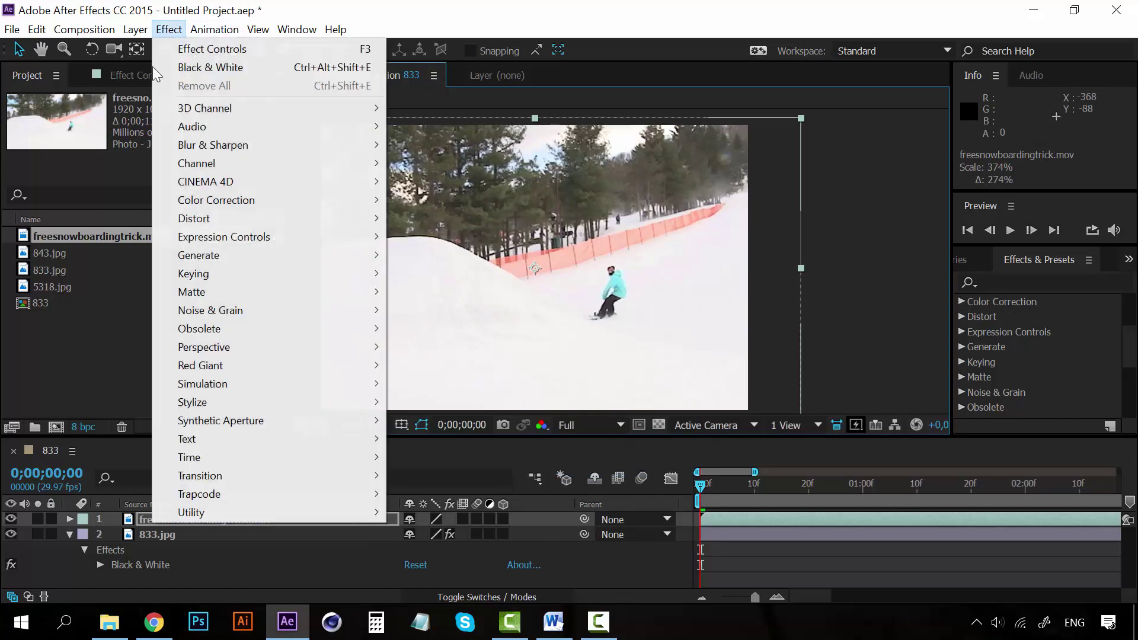
mouse_move(344, 200)
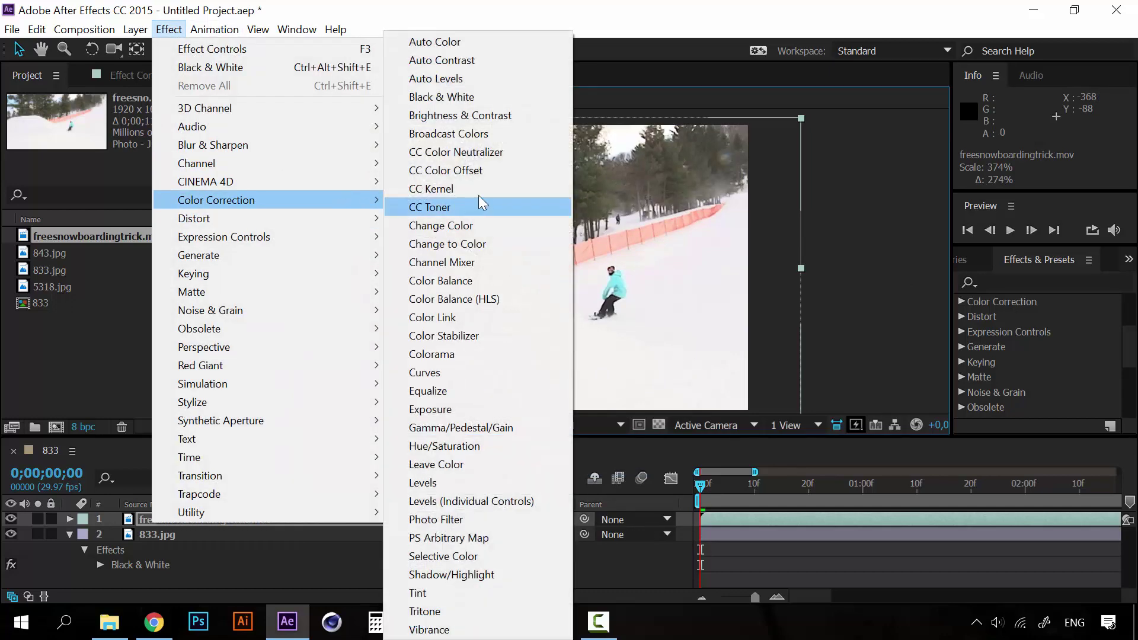
left_click(468, 97)
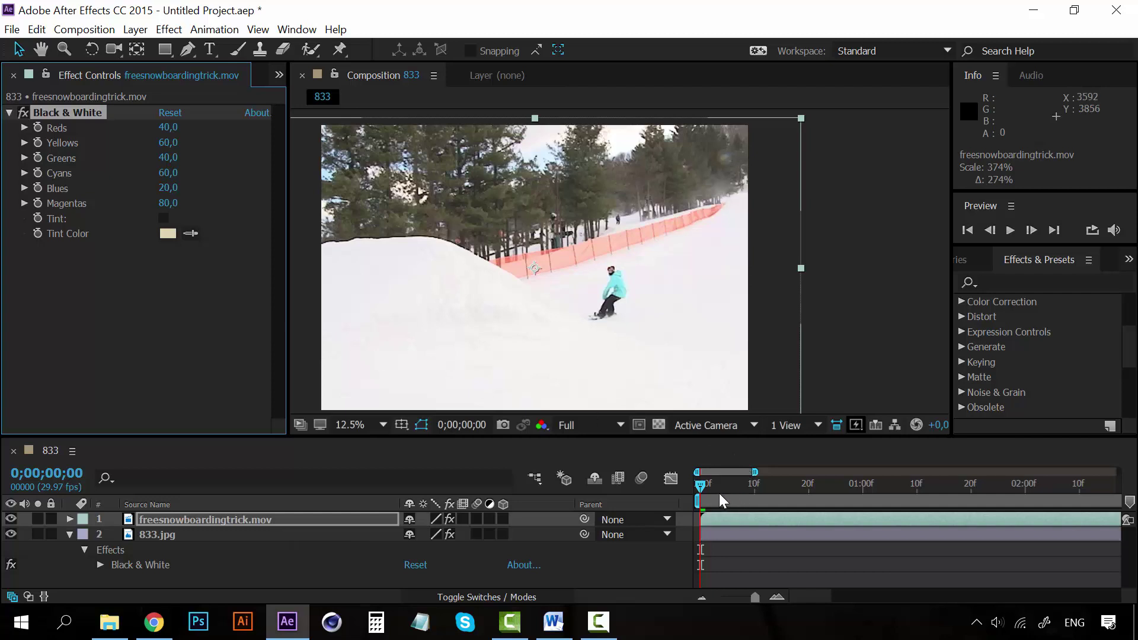
Step: Preview the snowboarding clip, switching the resolution to Quarter and scrubbing to 0;00;01;06
key("space")
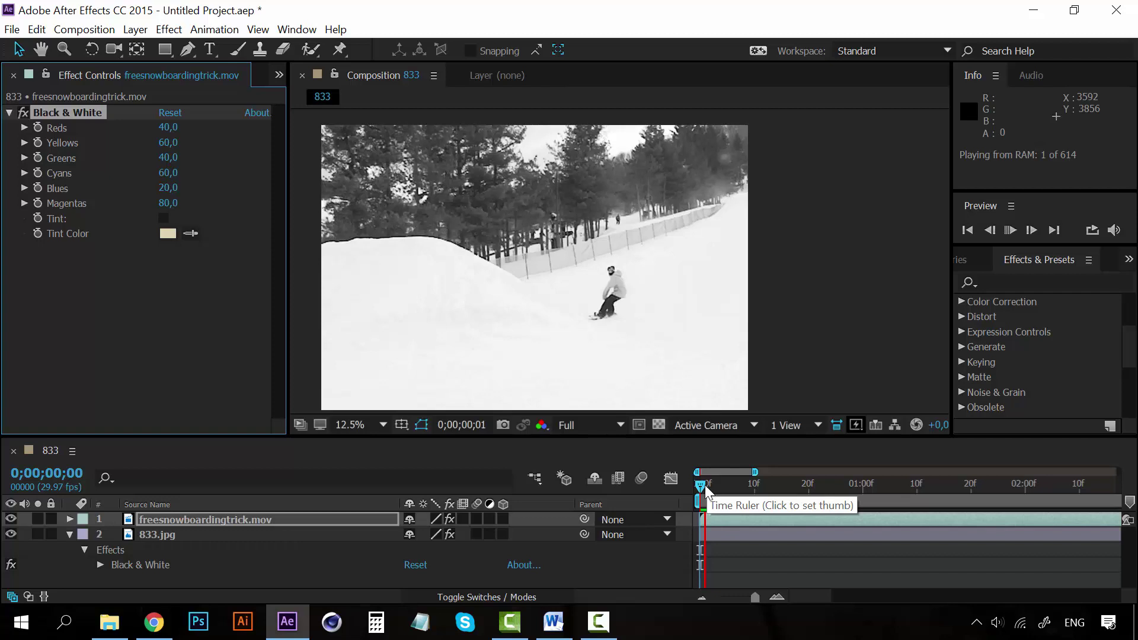
left_click(703, 483)
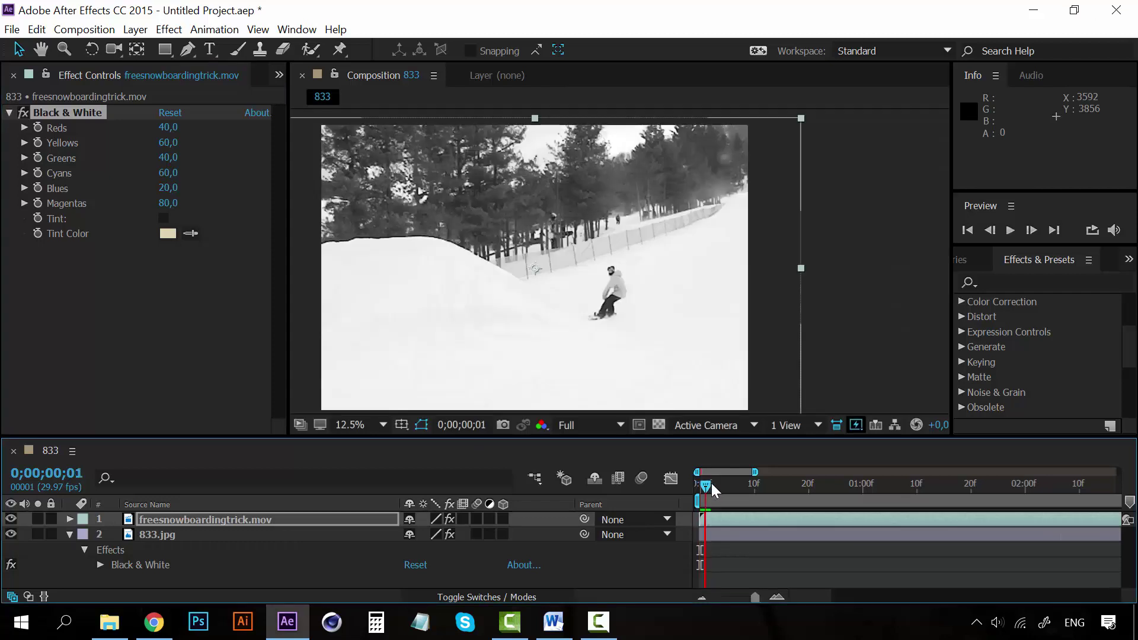
left_click_drag(711, 482, 722, 486)
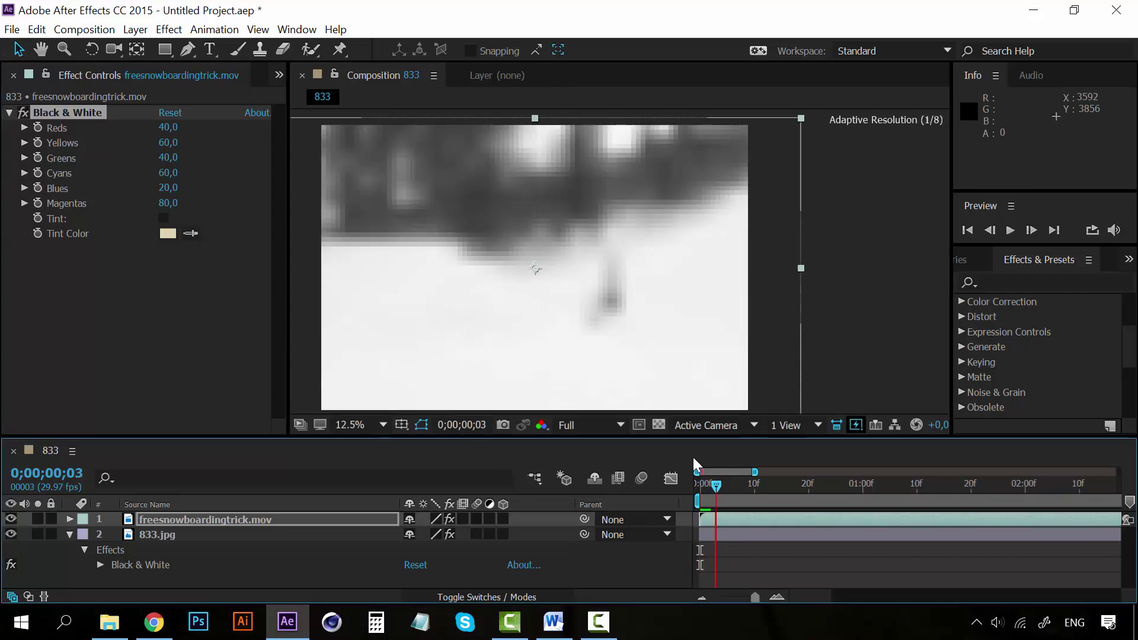
left_click(627, 425)
left_click(618, 523)
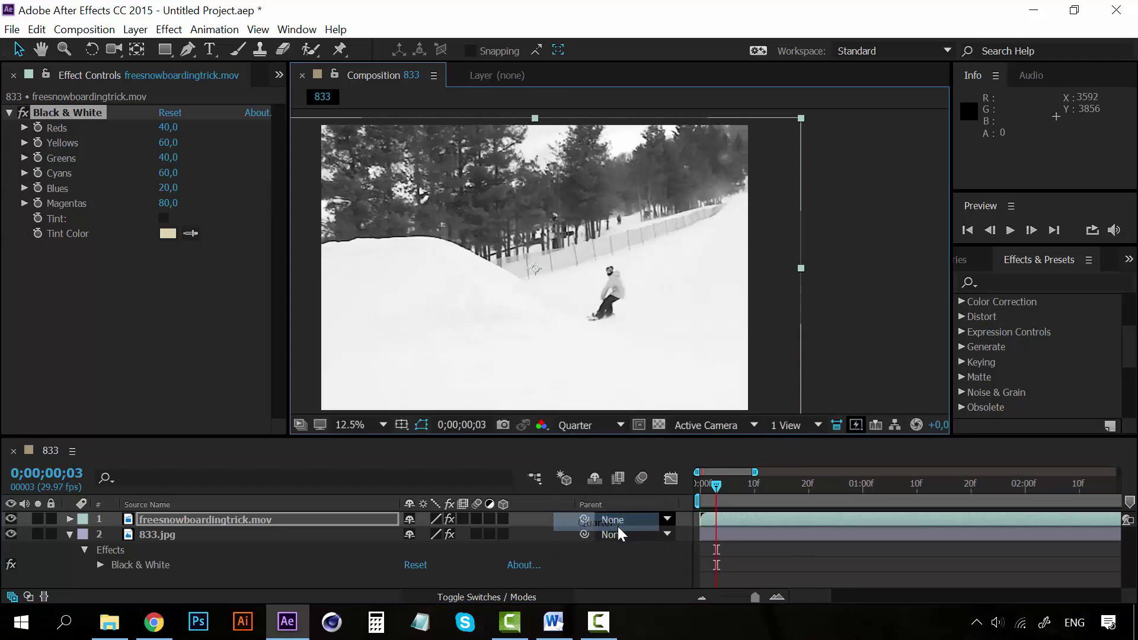
left_click_drag(723, 485, 897, 490)
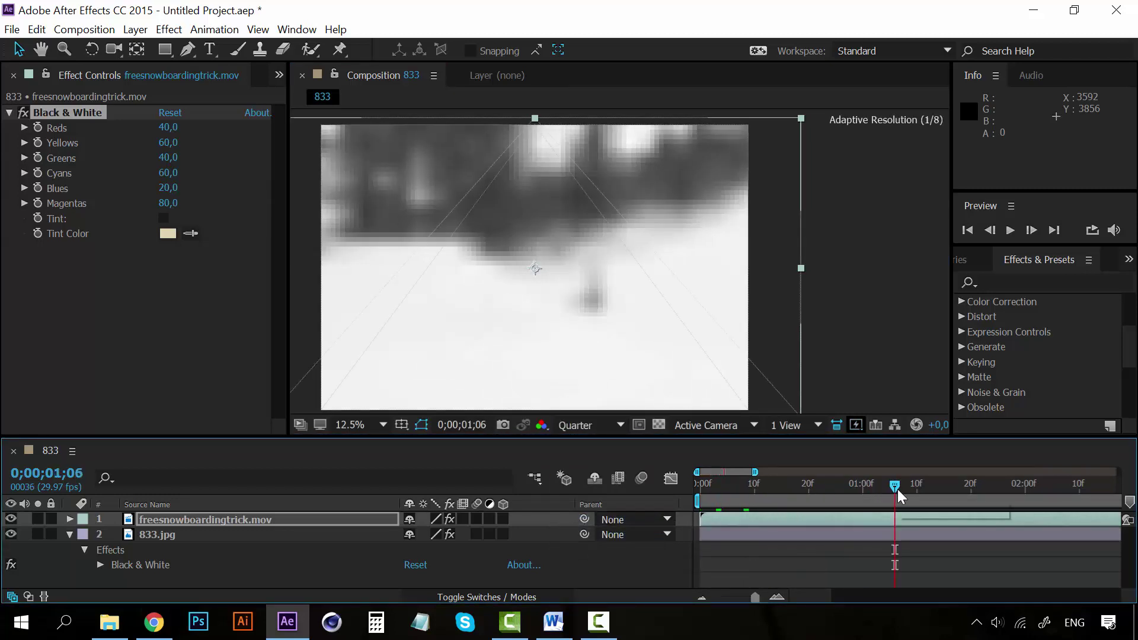
Step: Delete the freesnowboardingtrick.mov layer from the composition
left_click(71, 116)
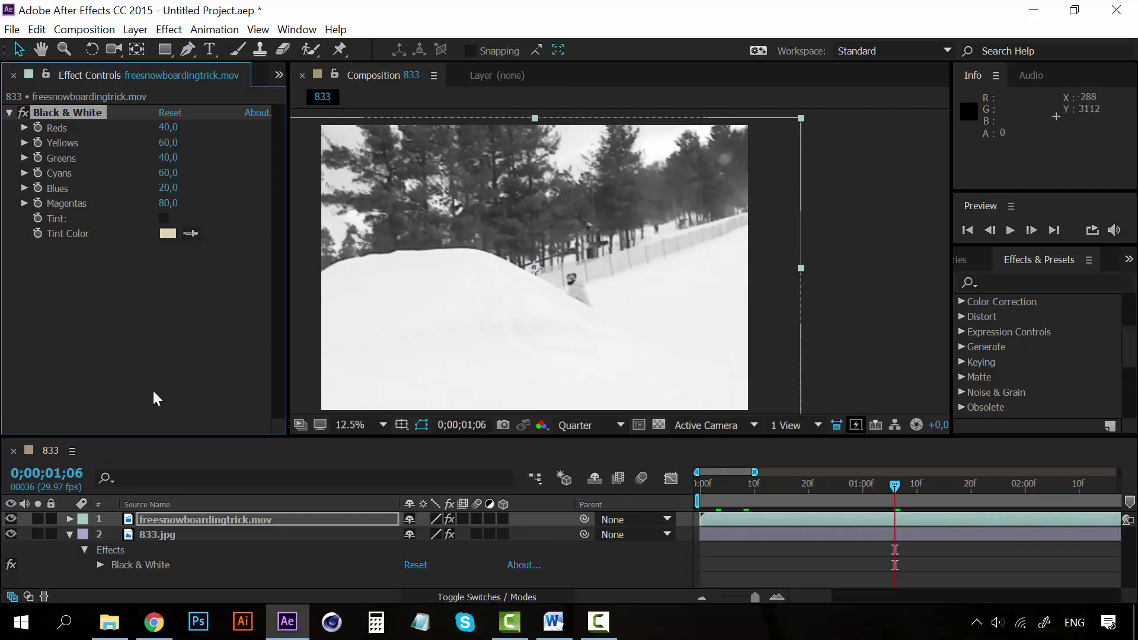
left_click(168, 520)
key("Delete")
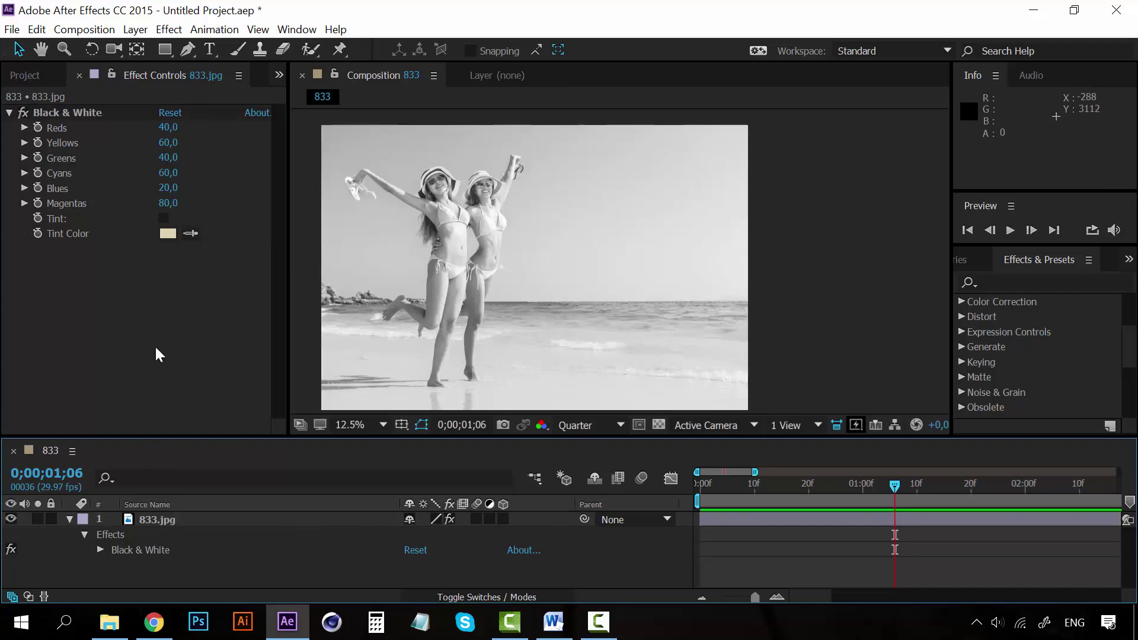
Step: Try raising the Black & White Reds value and lowering it to -57 on 833.jpg, and remove the effect
left_click(80, 107)
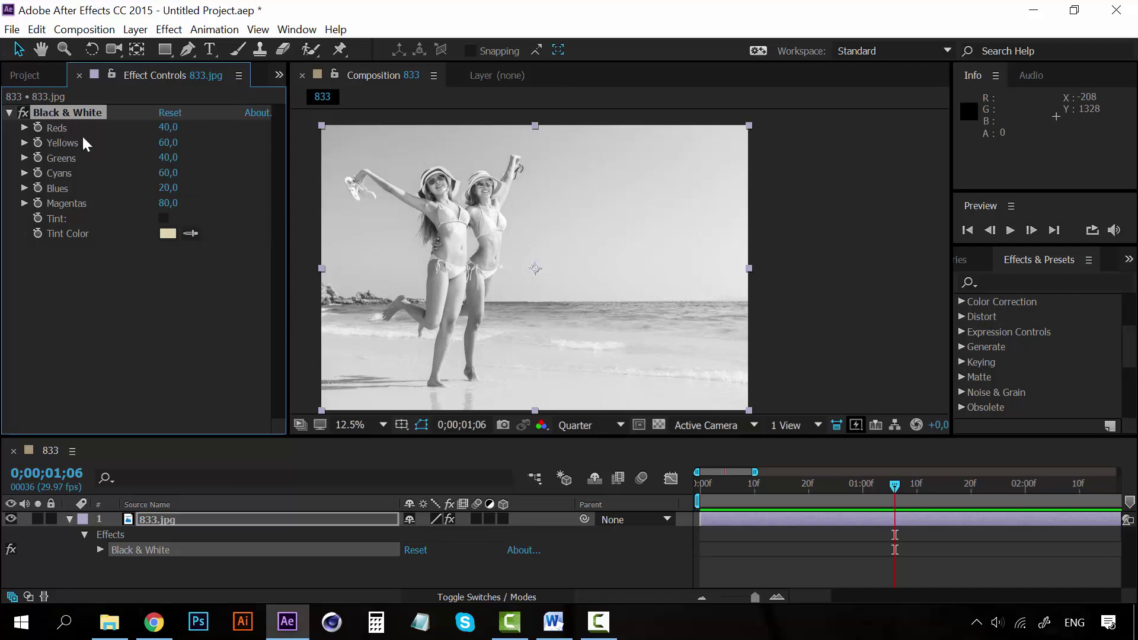
left_click_drag(168, 128, 244, 148)
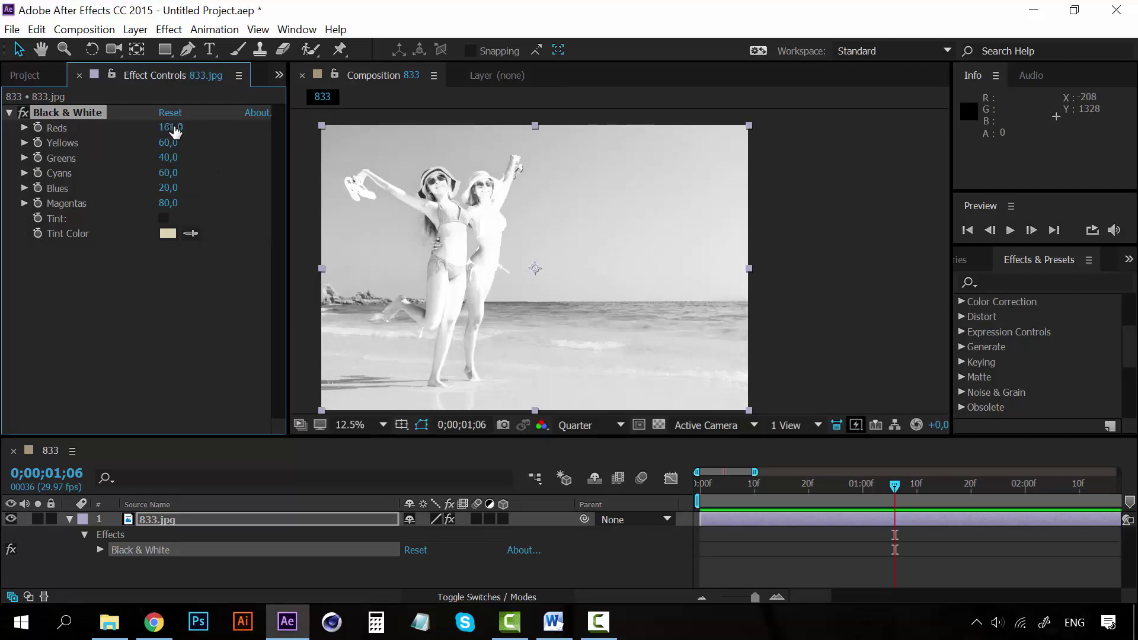
left_click_drag(174, 132, 205, 141)
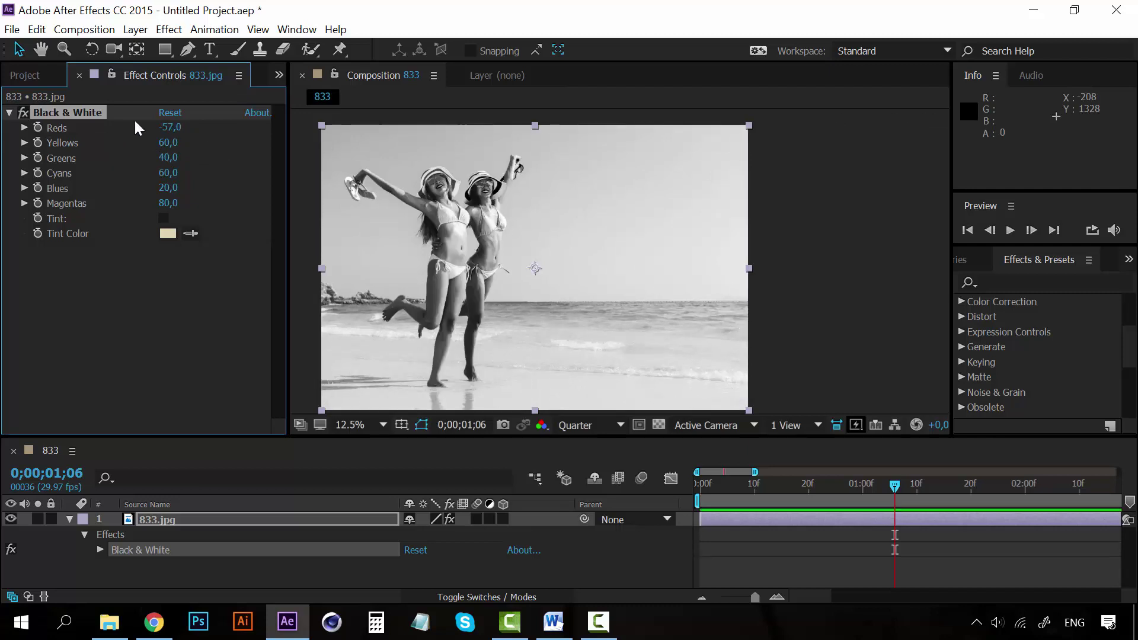
key("Delete")
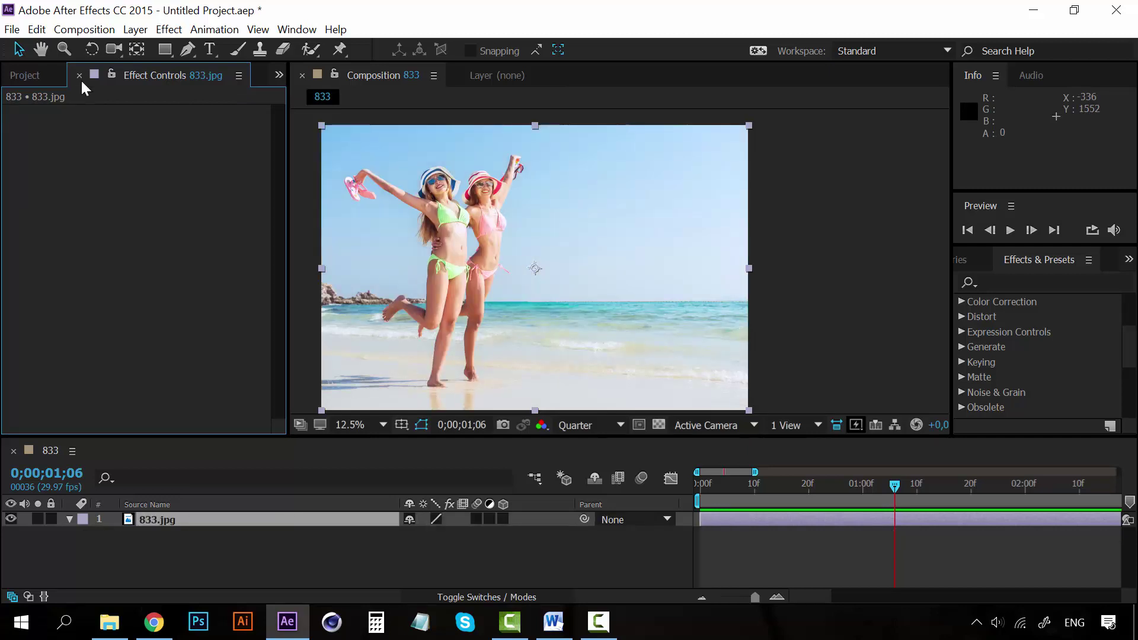
Step: Apply the Brightness & Contrast color correction effect to the 833.jpg layer
left_click(169, 29)
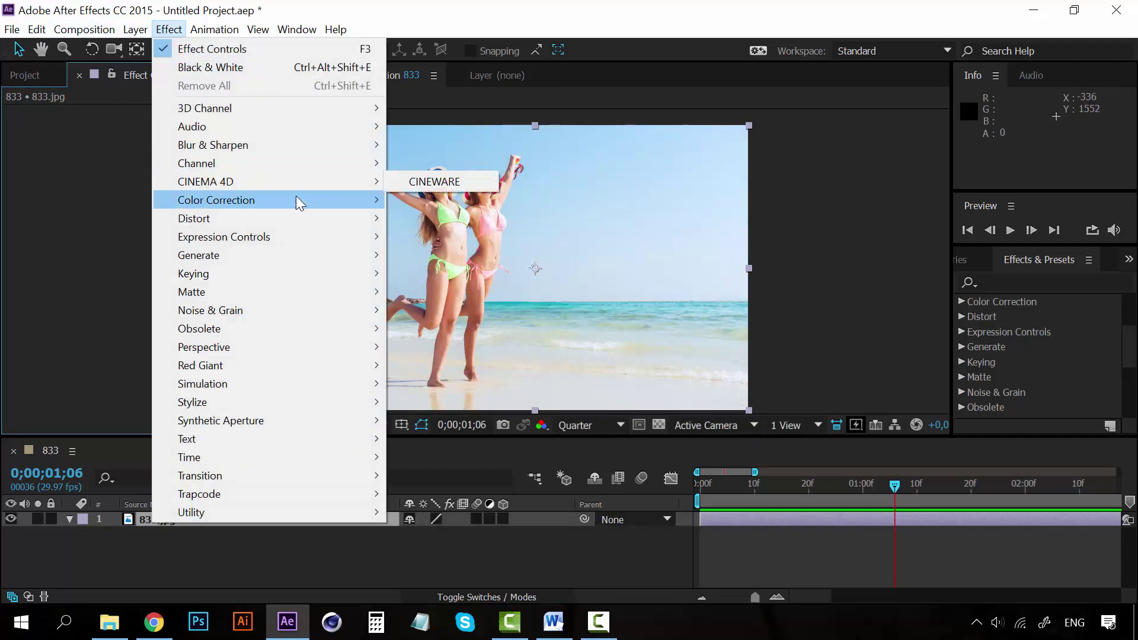
mouse_move(322, 195)
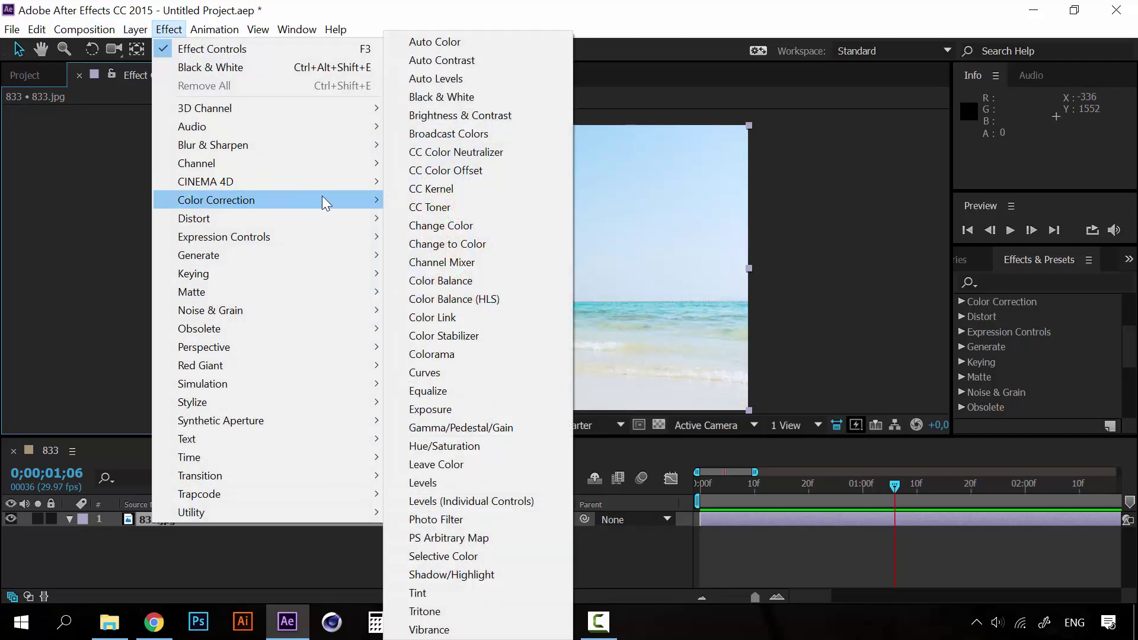
left_click(502, 116)
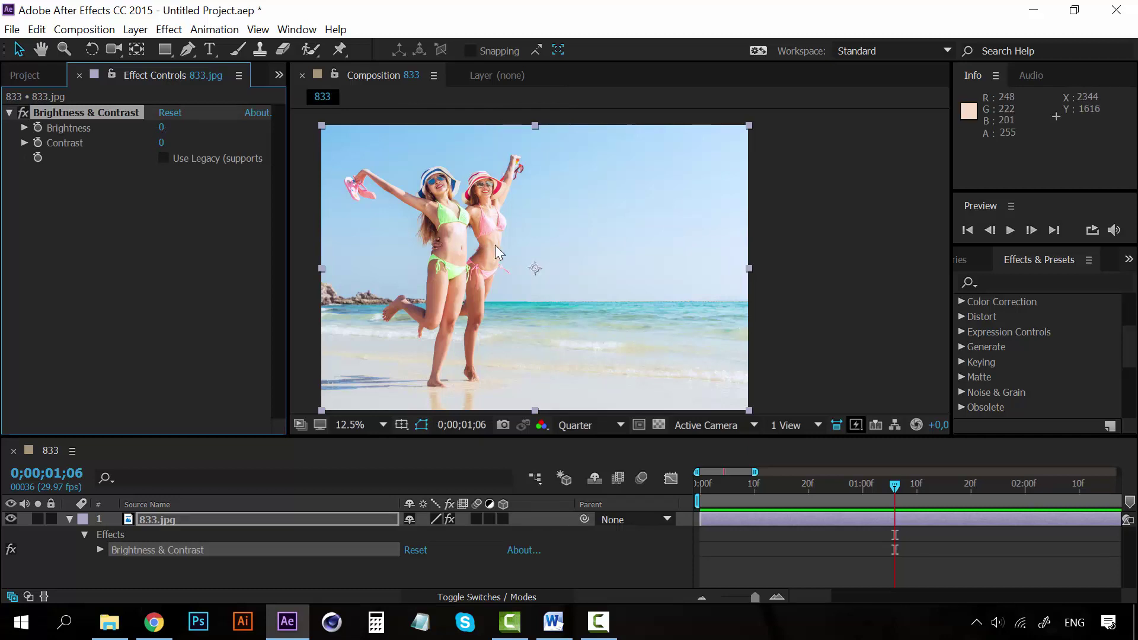
Step: Set the Contrast of the Brightness & Contrast effect to 100 while viewing the women's faces up close
key("period")
scroll(496, 244, "up", 1)
scroll(495, 244, "down", 1)
left_click_drag(496, 245, 613, 317)
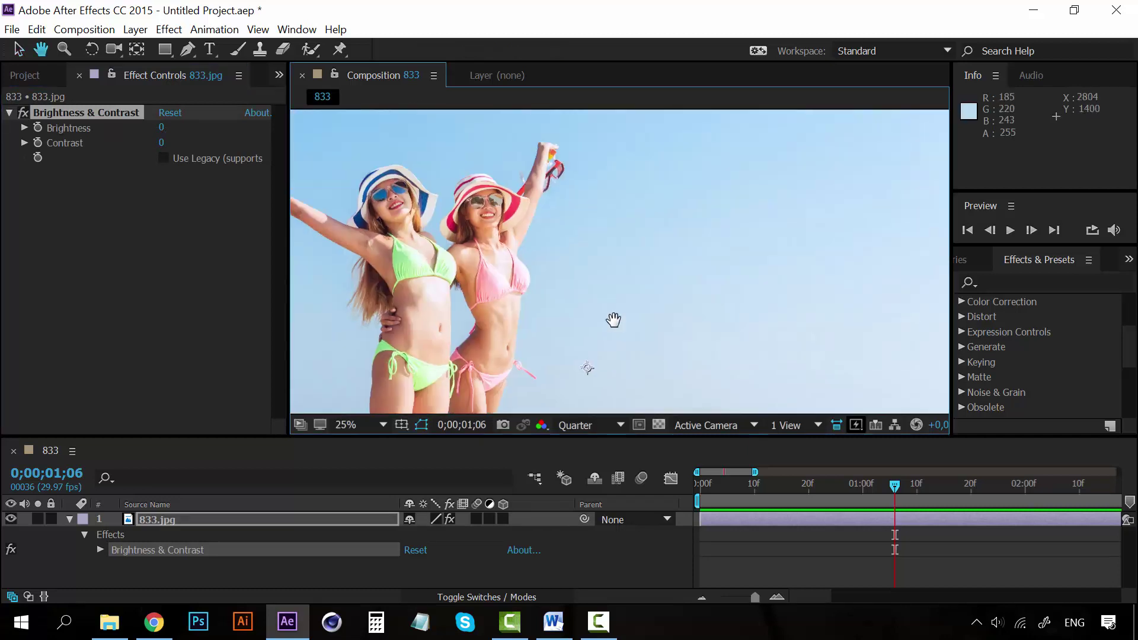
key("period")
left_click_drag(379, 222, 605, 280)
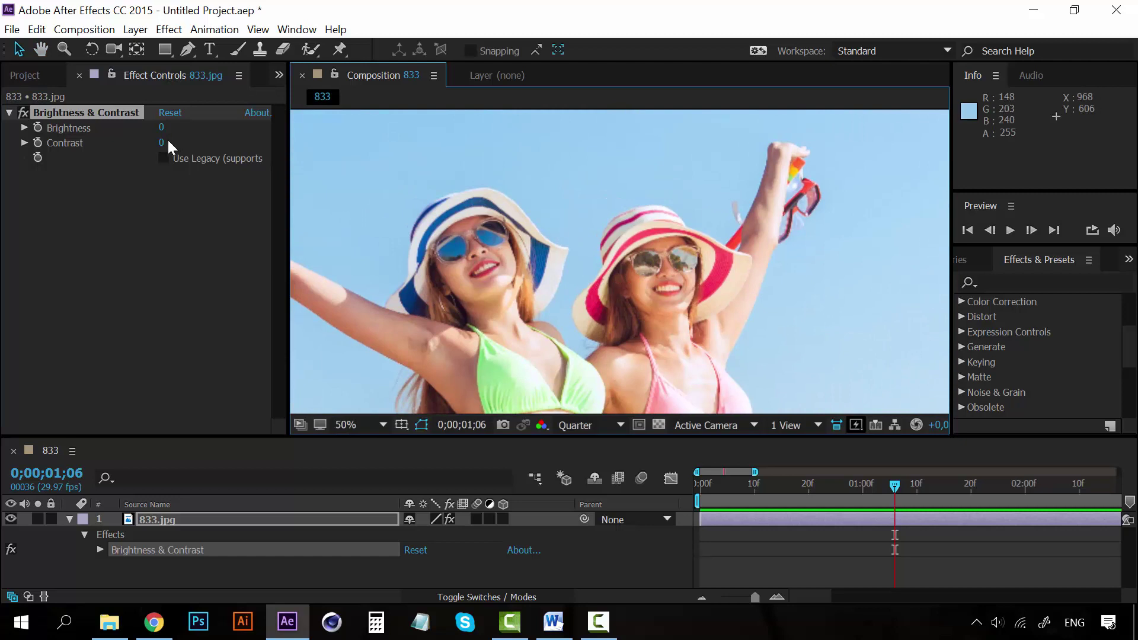
left_click_drag(161, 145, 266, 142)
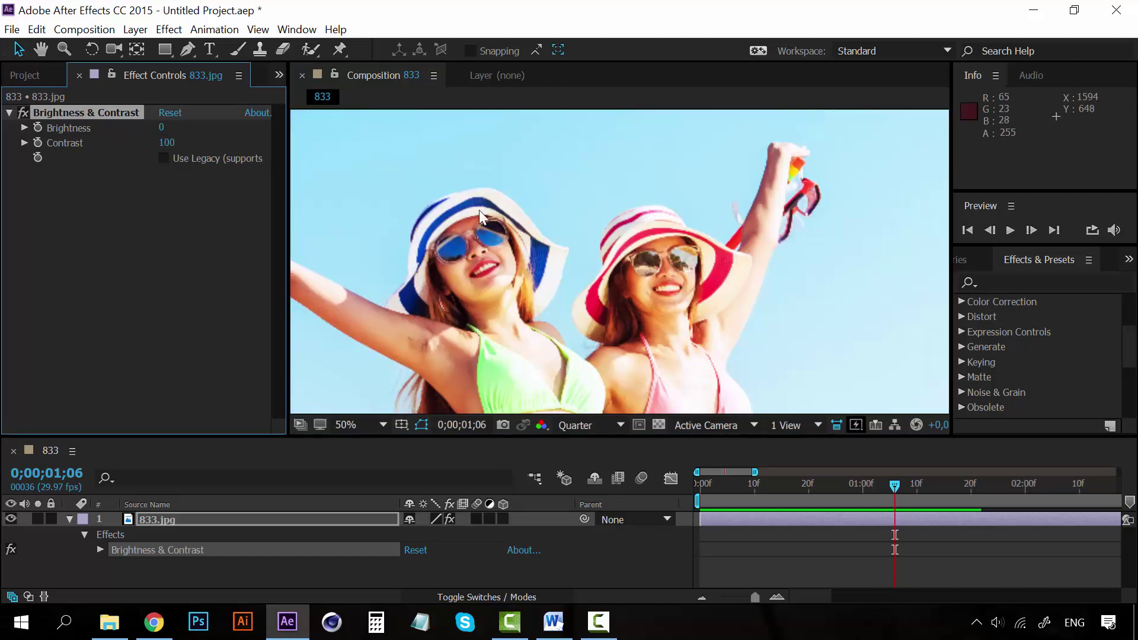
Step: Set the Brightness of the 833.jpg effect to 64 and view the whole image
key("comma")
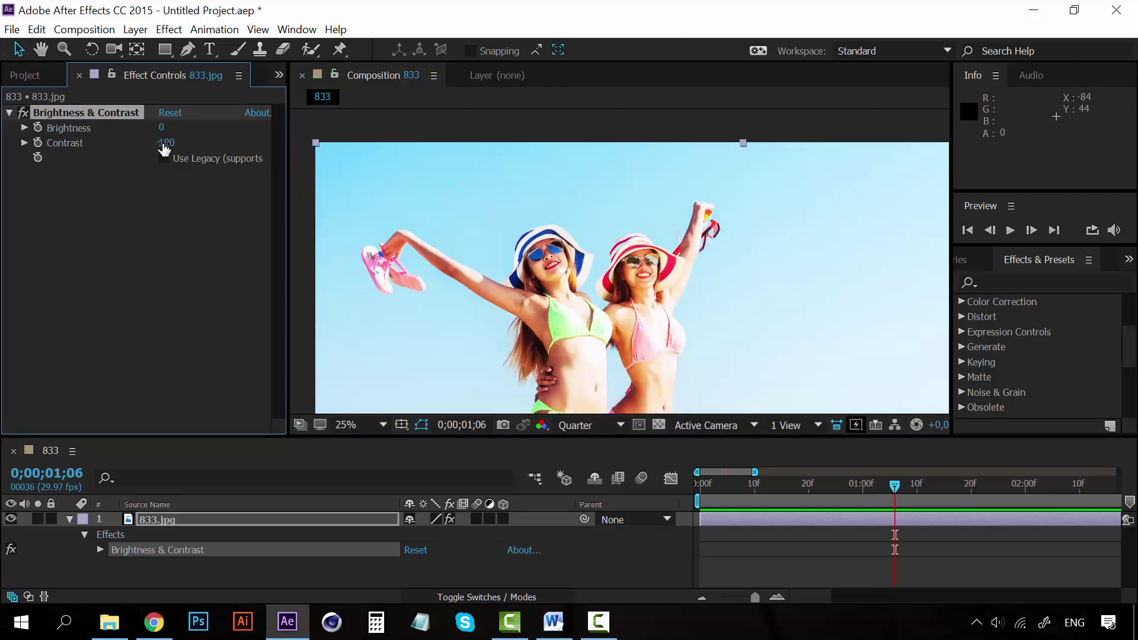
left_click_drag(161, 129, 217, 127)
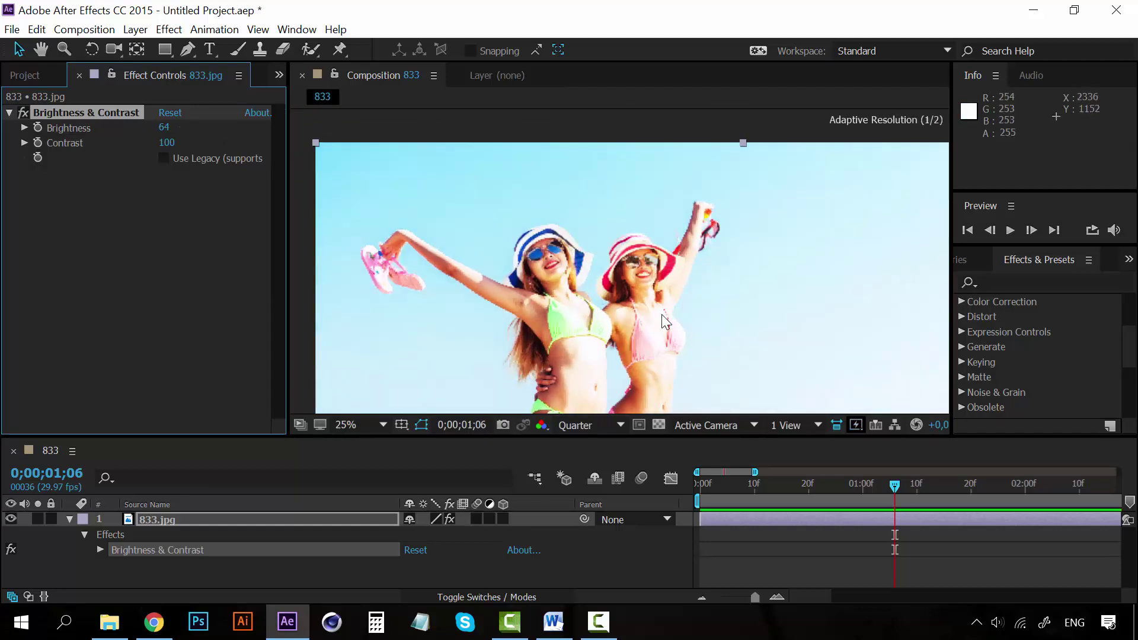
key("comma")
left_click_drag(653, 310, 589, 236)
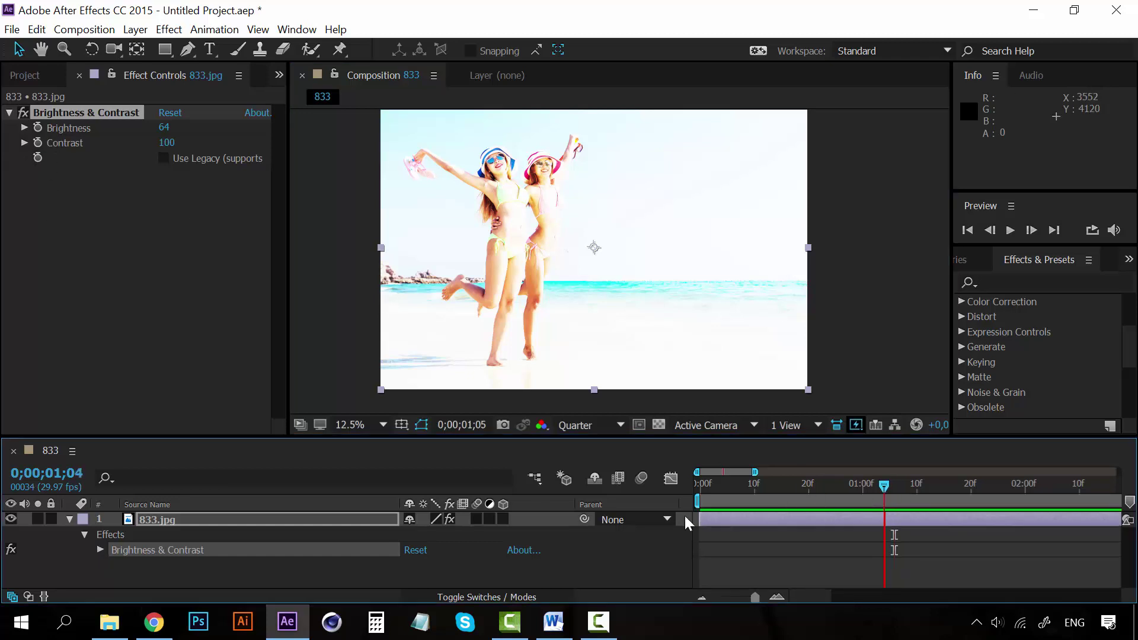
Step: Animate Brightness with keyframes from 64 at 0;00;00;00 to -102 at 0;00;01;00, and preview the animation
key("Home")
left_click(38, 127)
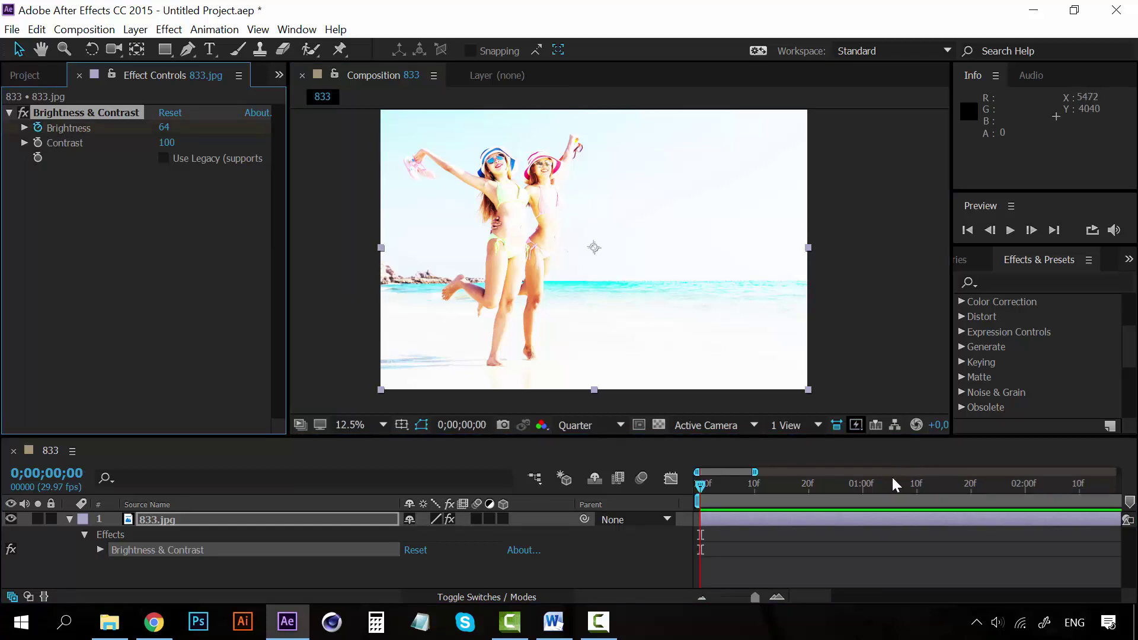
left_click(862, 486)
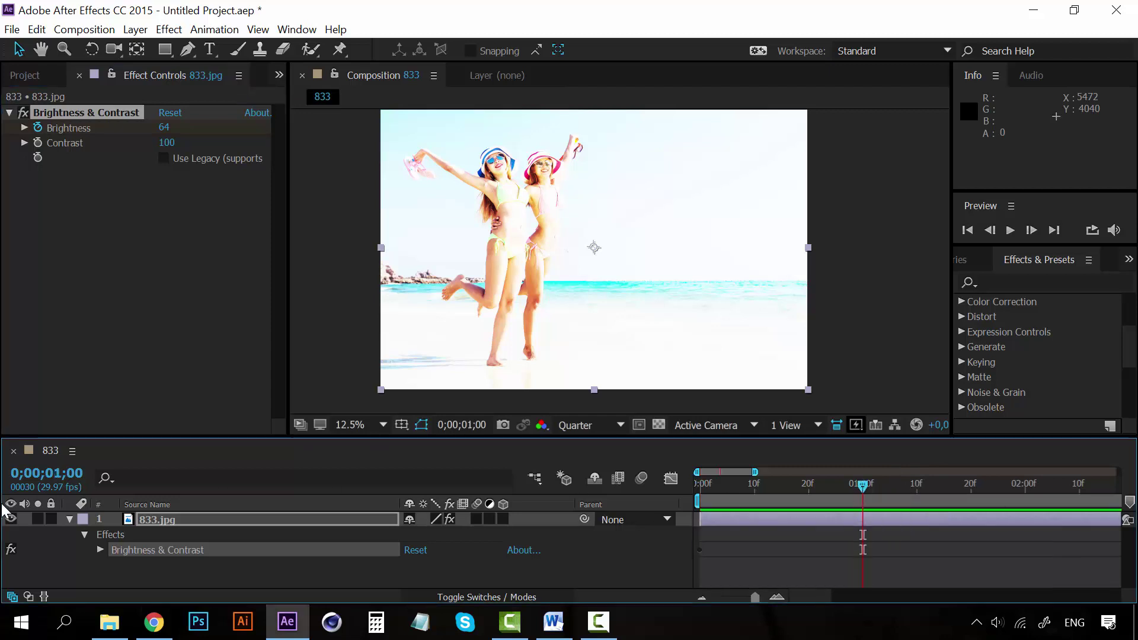
left_click_drag(165, 127, 24, 126)
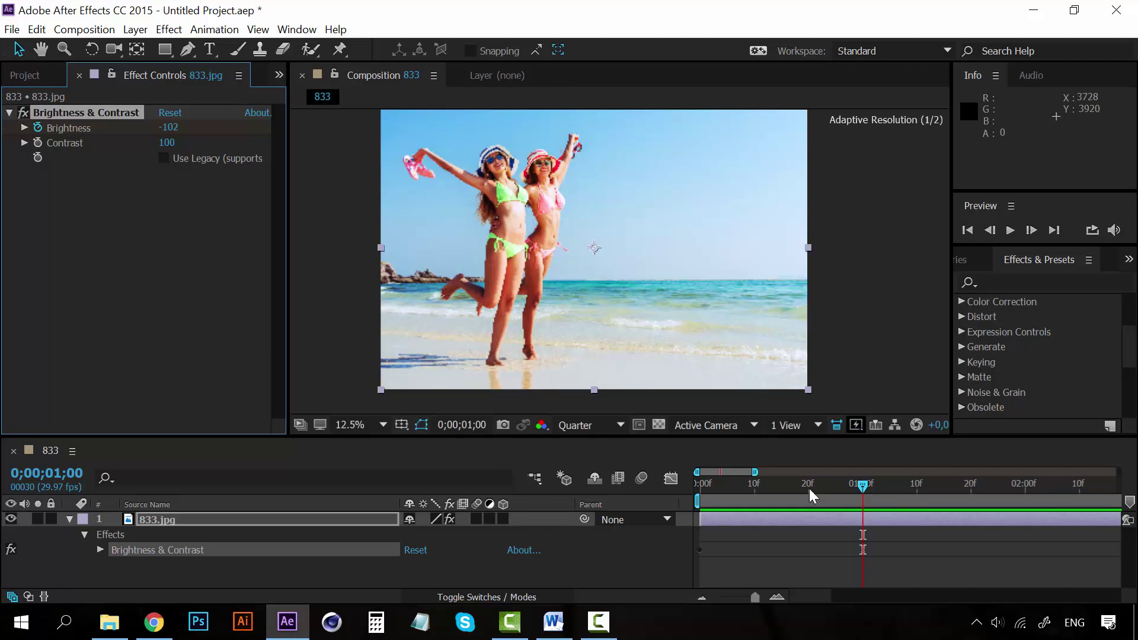
key("space")
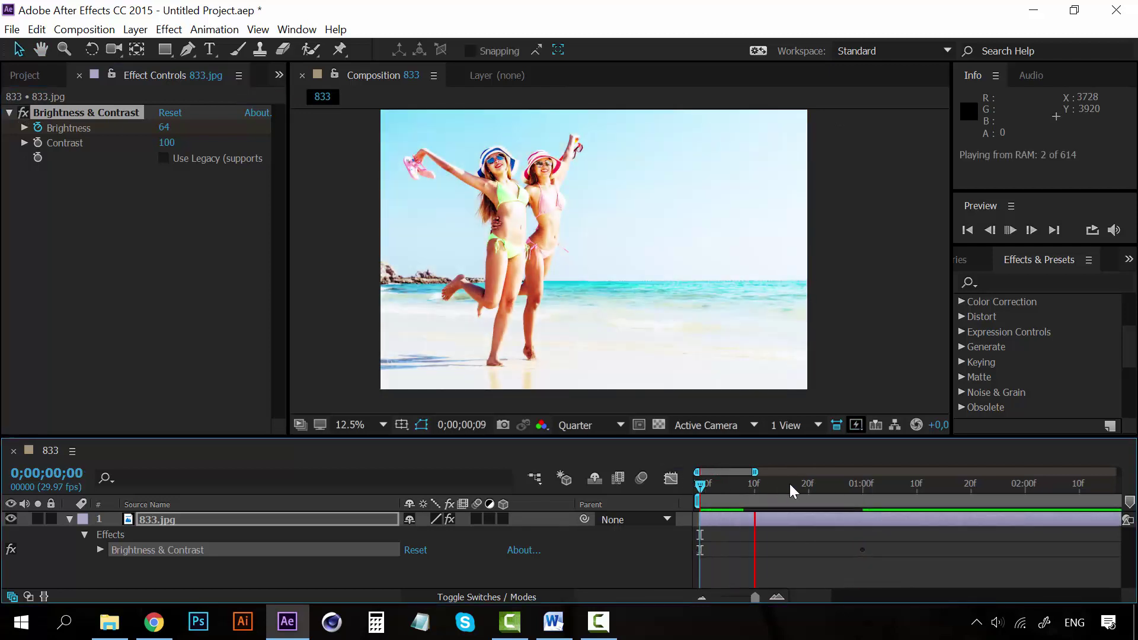
left_click(725, 484)
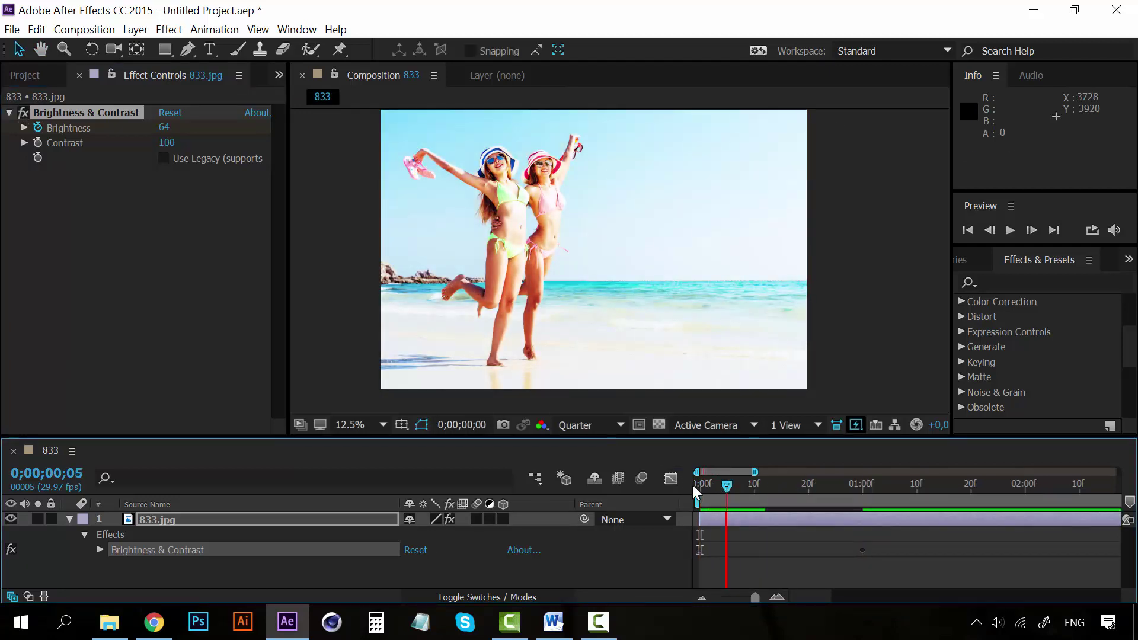
Step: Replay the brightness animation, and replace the Brightness & Contrast effect on the 833.jpg layer with the Change Color effect
key("space")
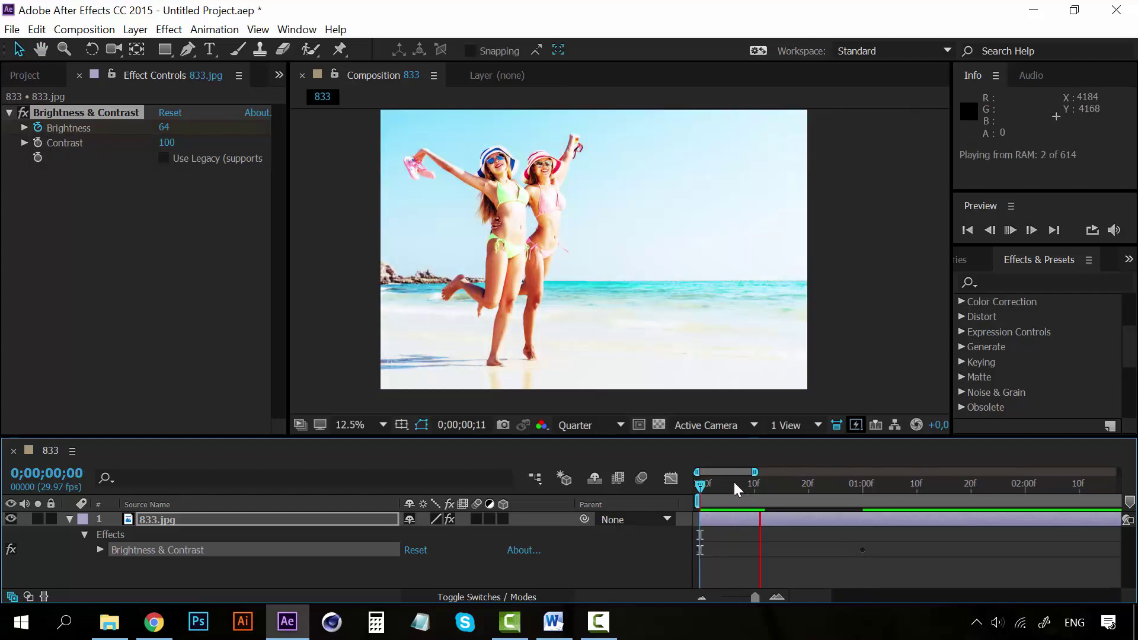
left_click(700, 480)
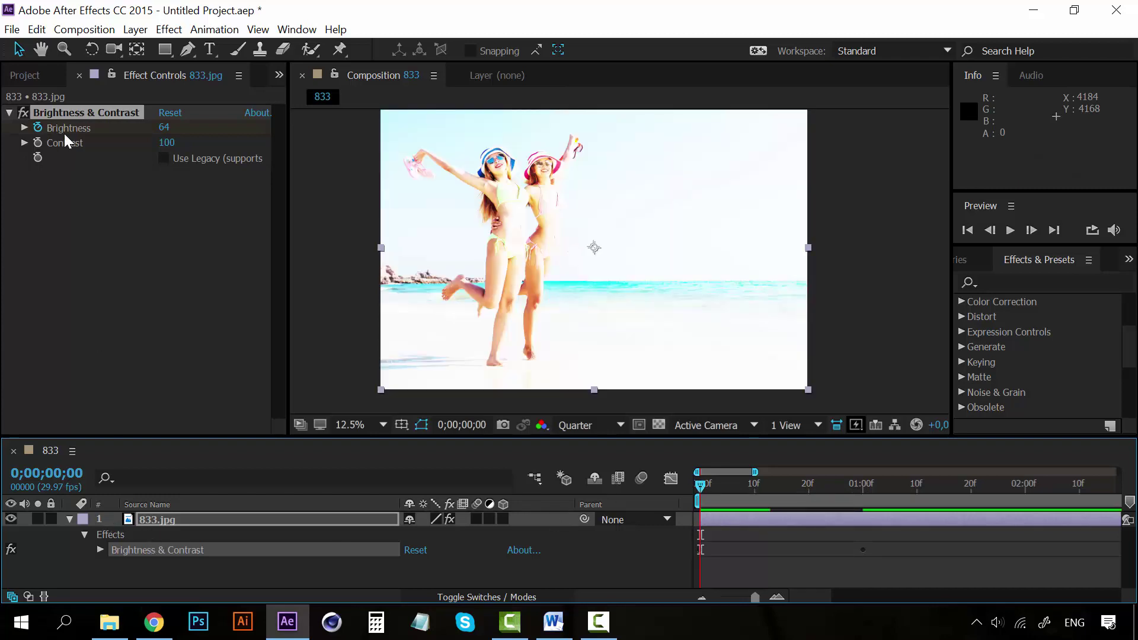
left_click(70, 115)
key("Delete")
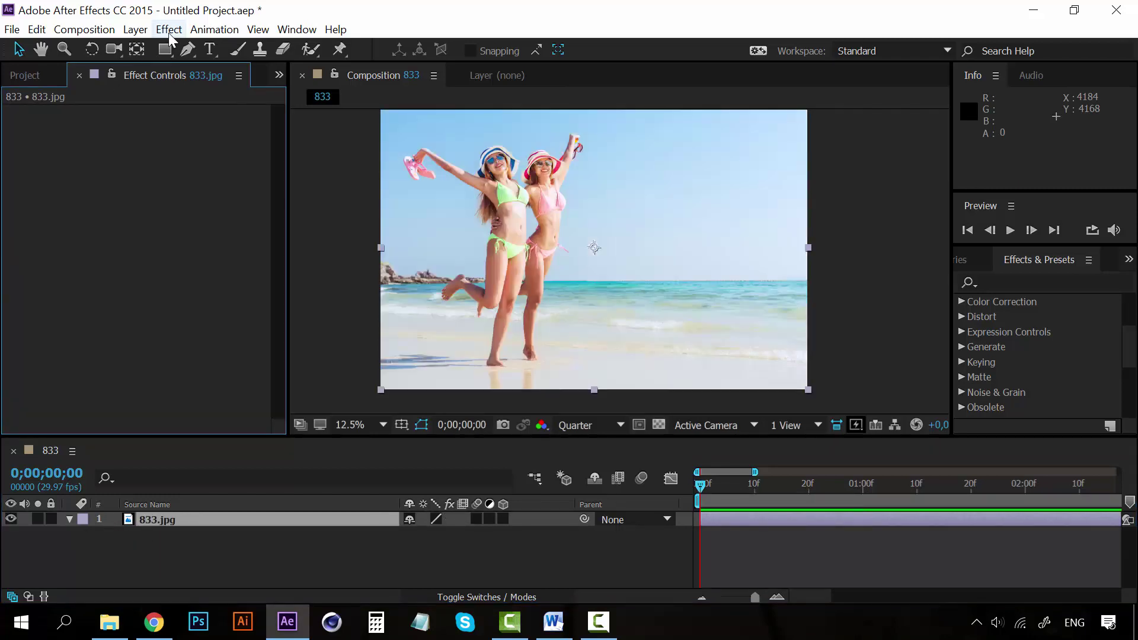
left_click(168, 30)
mouse_move(315, 202)
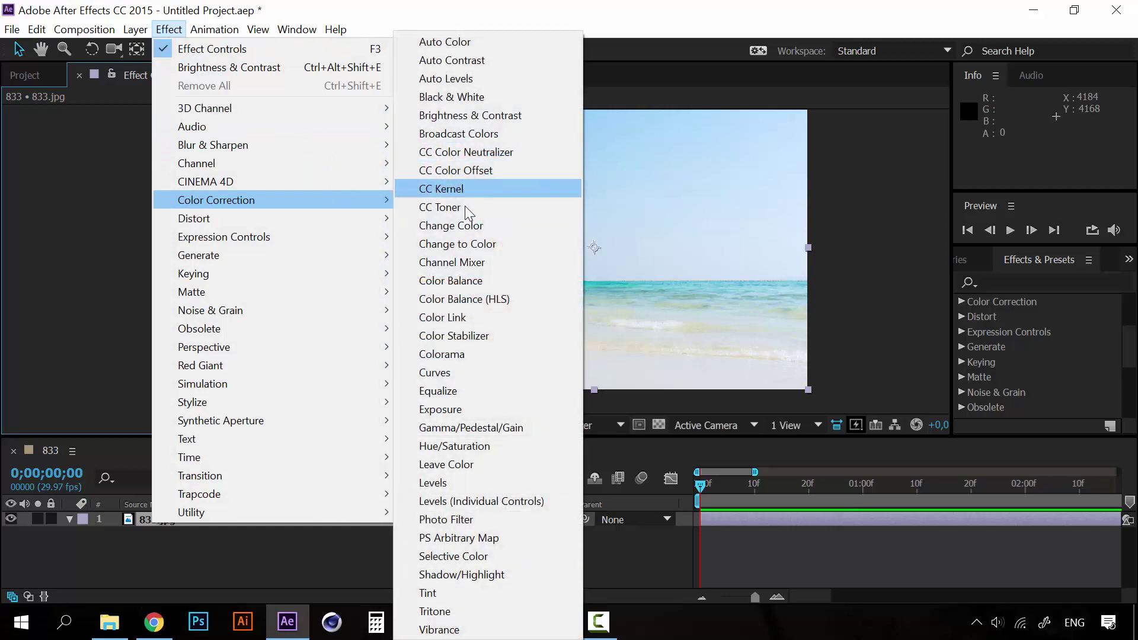
left_click(474, 226)
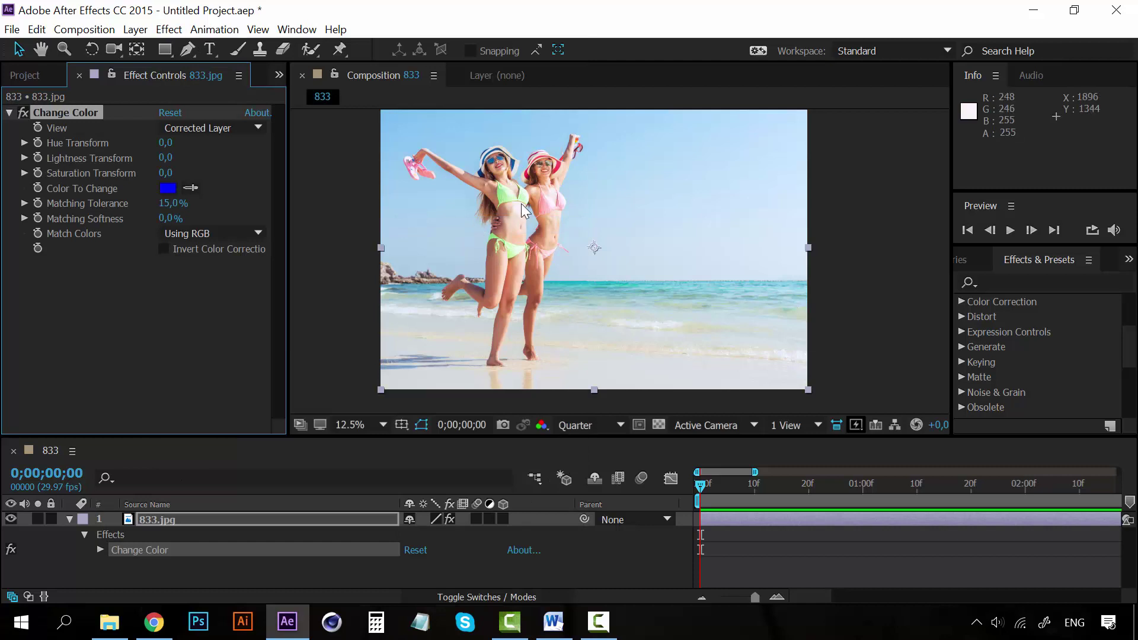
Step: Sample the green bikini top as Color To Change, and set Hue Transform to 181, Lightness Transform to 25 and Matching Tolerance to 29%
scroll(546, 198, "up", 2)
left_click_drag(569, 231, 553, 350)
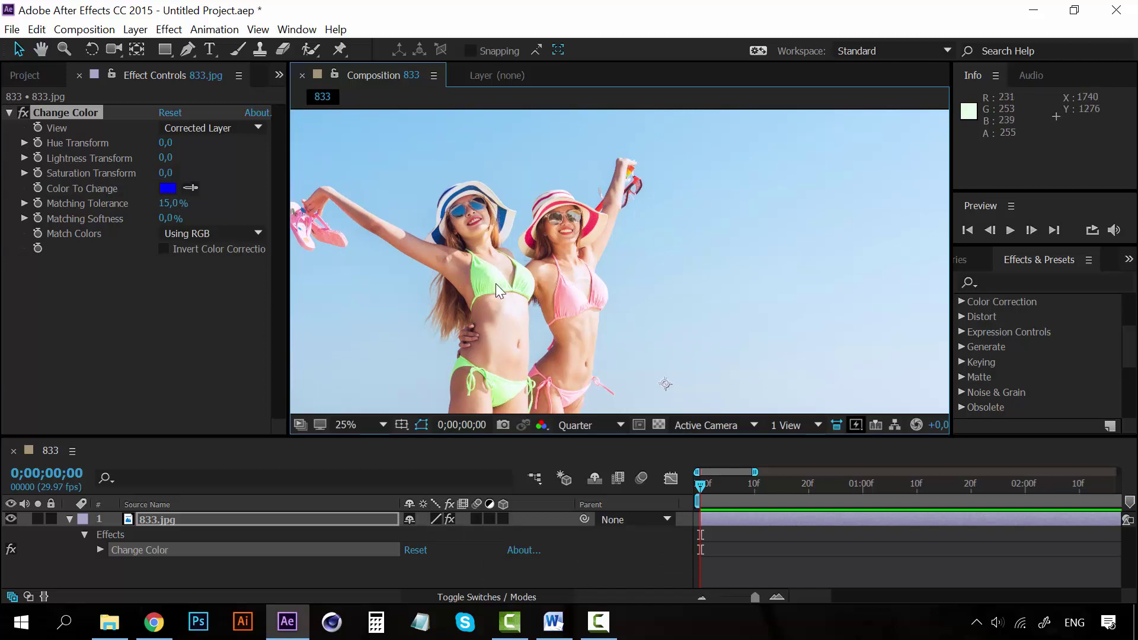
left_click(187, 191)
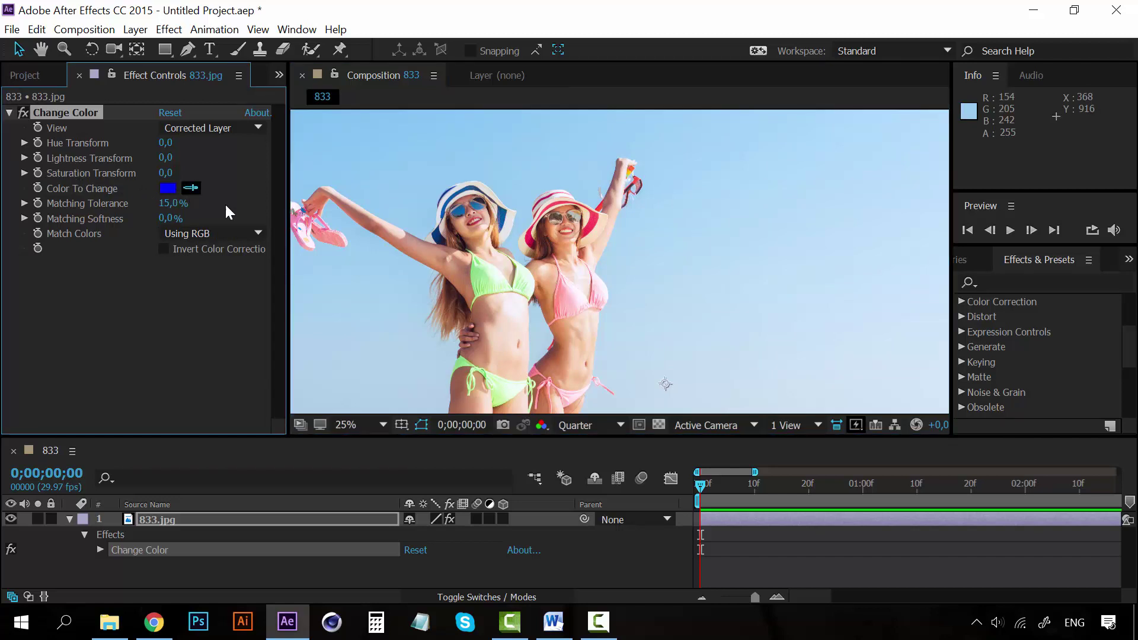
left_click(477, 269)
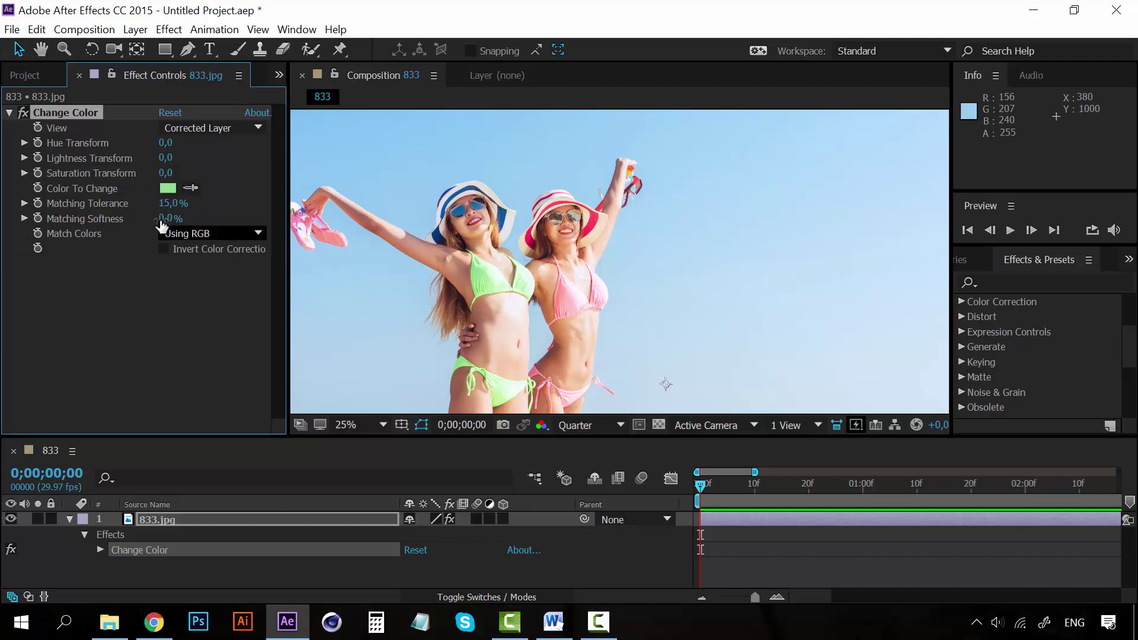
left_click_drag(166, 147, 234, 145)
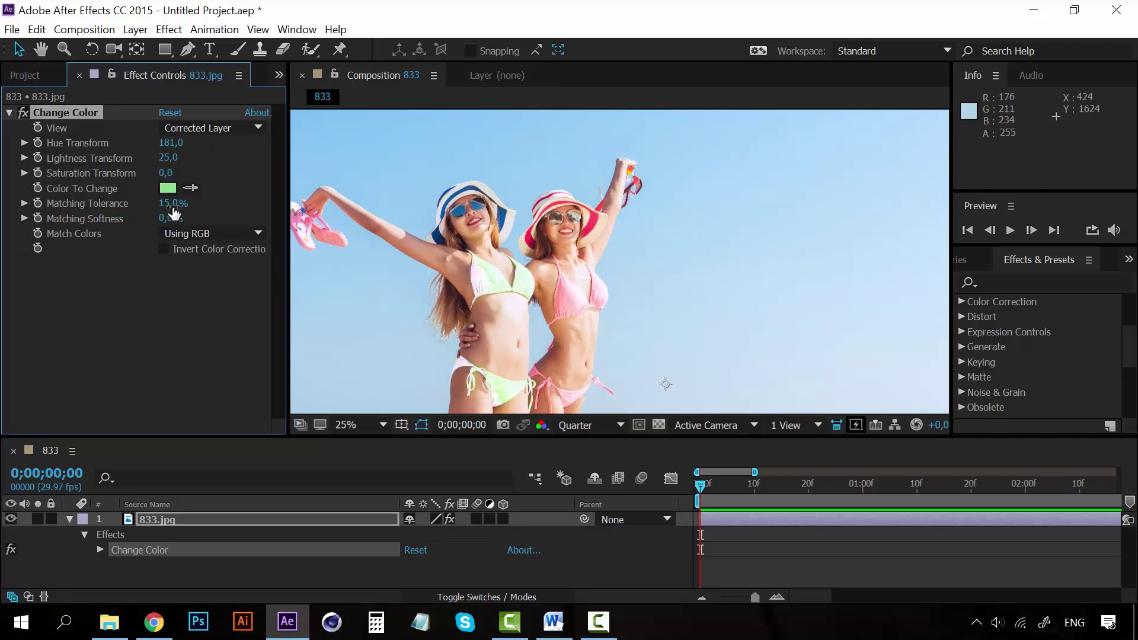
mouse_move(169, 218)
left_mouse_down()
mouse_move(183, 212)
mouse_move(156, 210)
mouse_move(177, 203)
mouse_move(166, 203)
mouse_move(182, 211)
left_mouse_up()
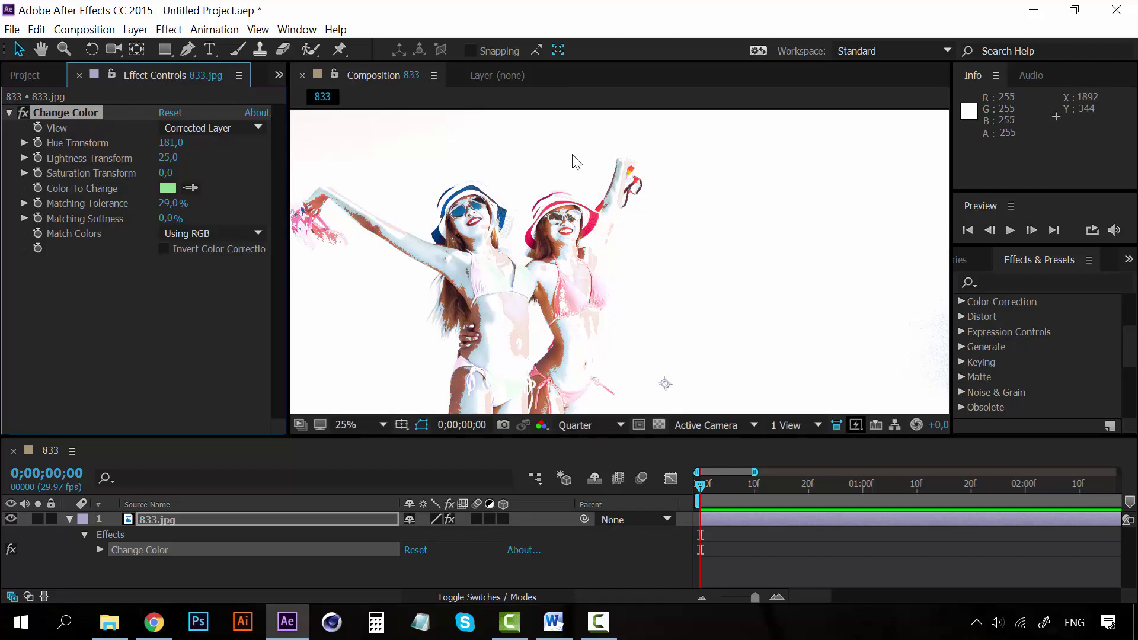
Step: Replace the Change Color effect on the 833.jpg layer with the Color Balance effect
key("Delete")
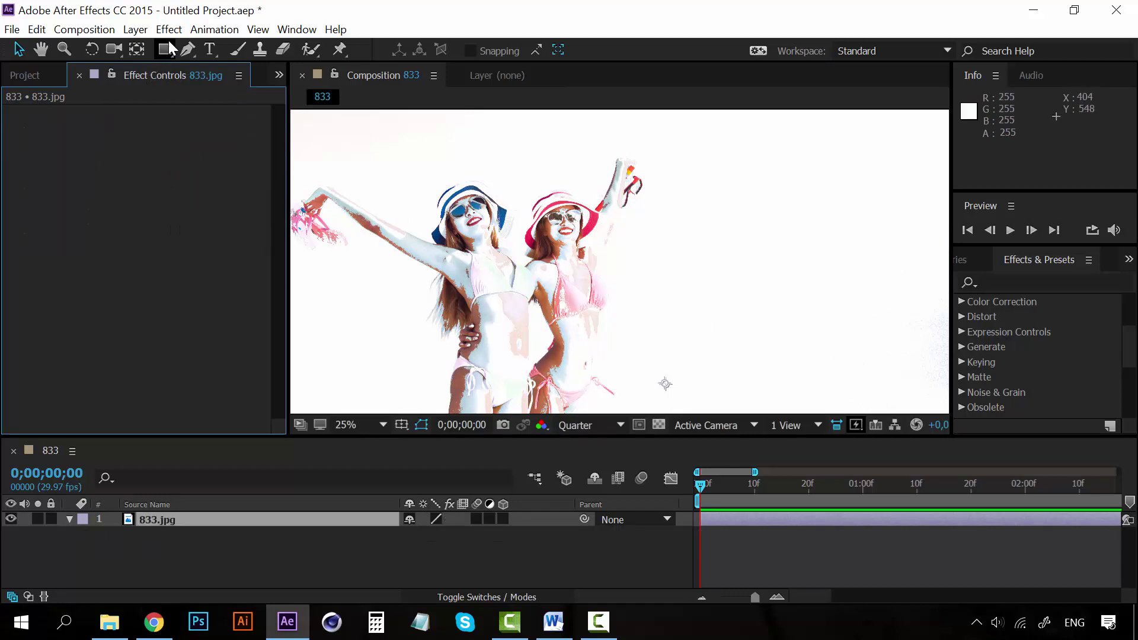
left_click(170, 29)
mouse_move(325, 204)
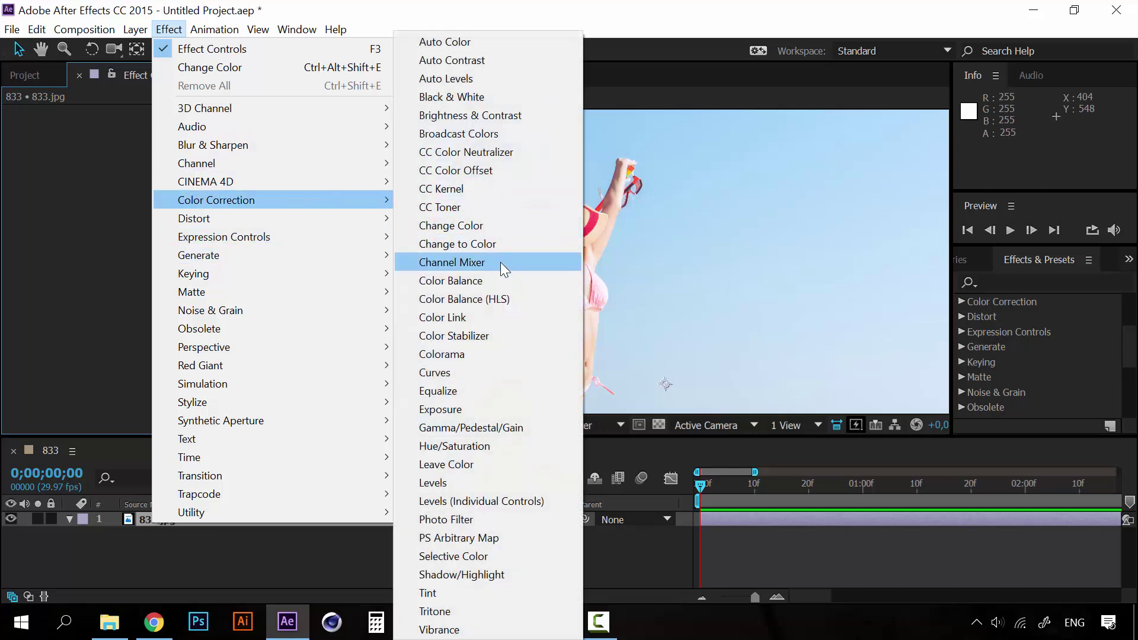
left_click(460, 281)
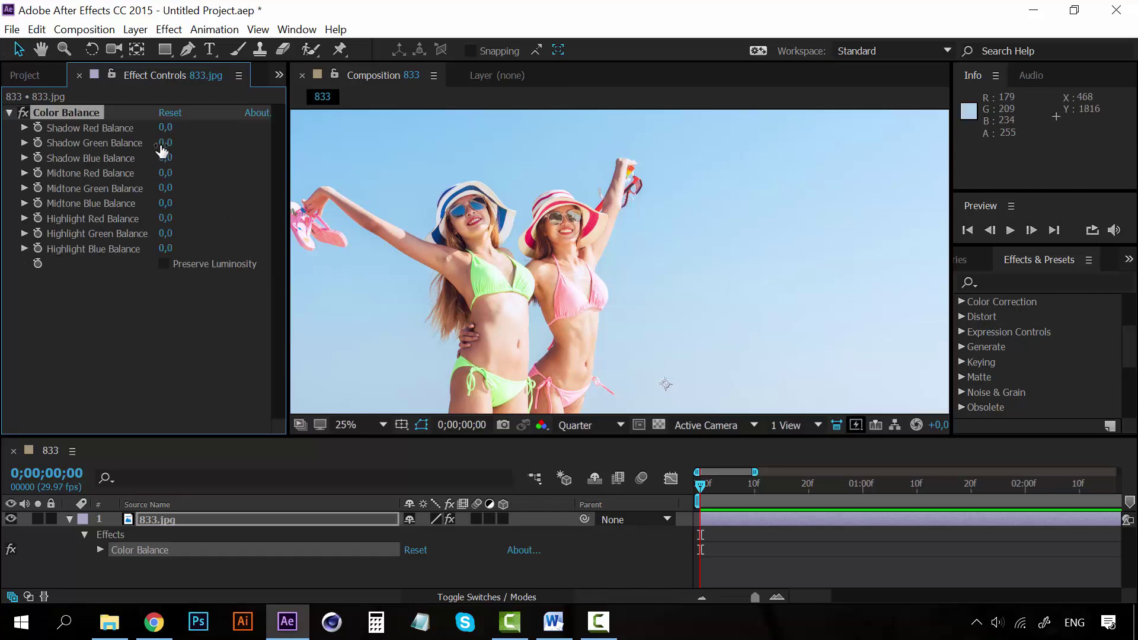
Step: Set the Shadow Green and Shadow Blue Balance to 100 and the Shadow Red Balance to -100
left_click_drag(164, 144, 239, 144)
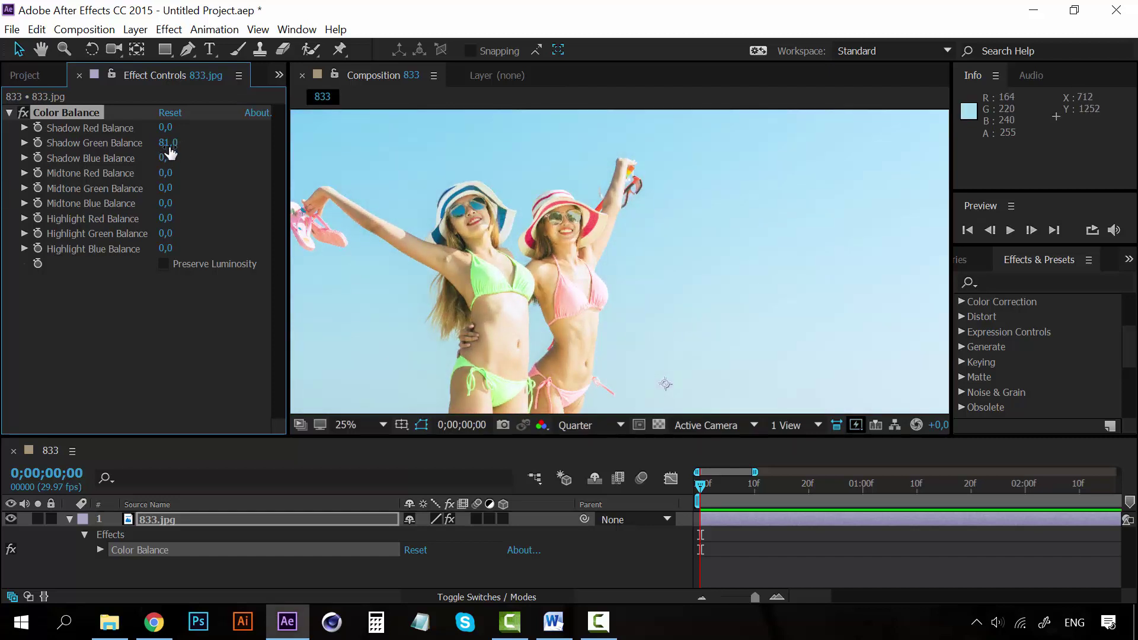
left_click_drag(170, 145, 261, 161)
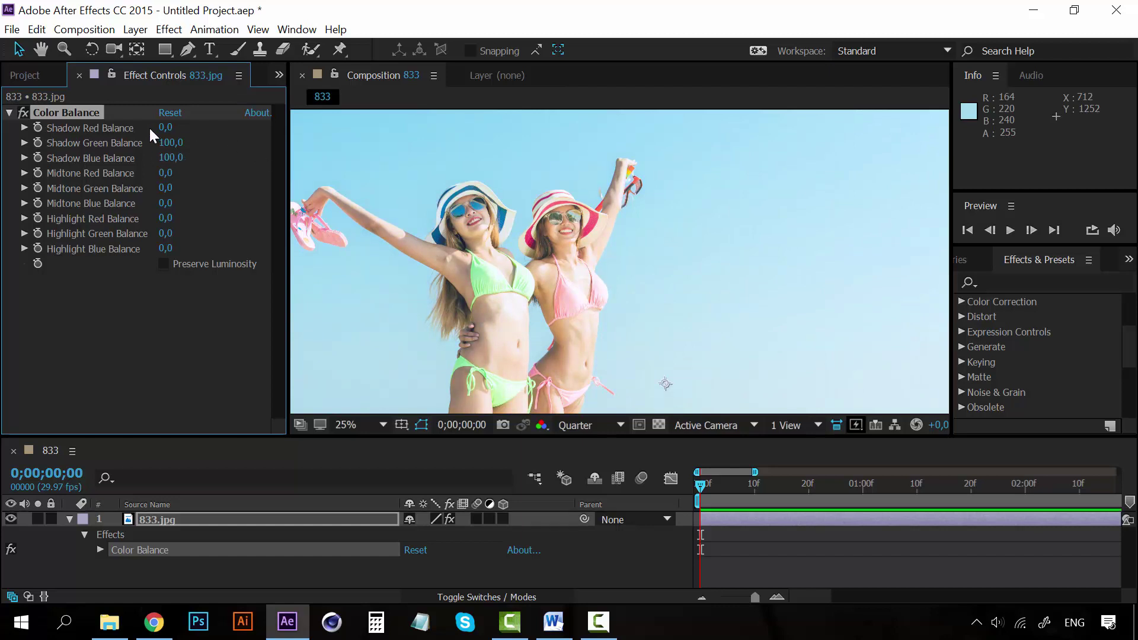
left_click_drag(166, 127, 61, 131)
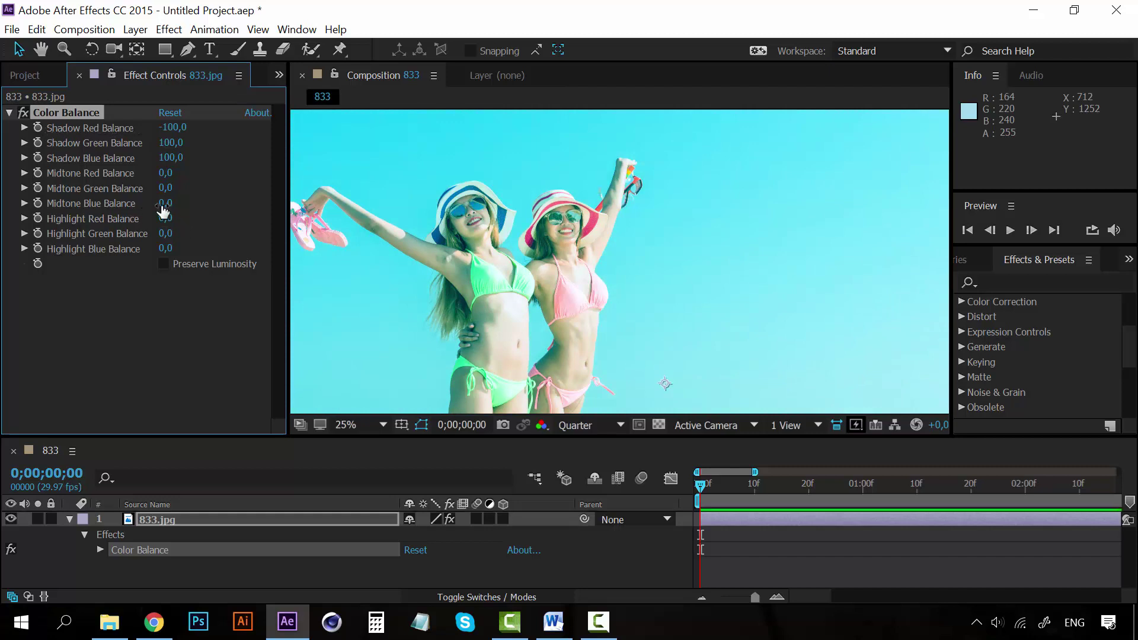
Step: Set the Midtone Blue Balance to 58 and the Highlight Green Balance to 35, and check the image
left_click_drag(165, 209, 201, 200)
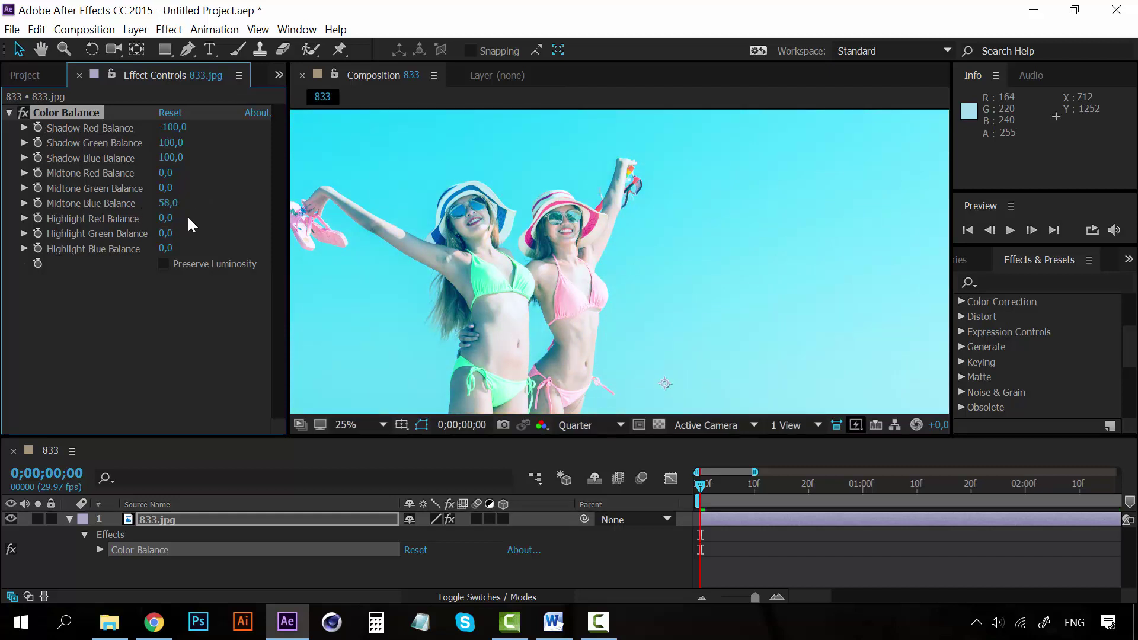
left_click_drag(166, 233, 193, 233)
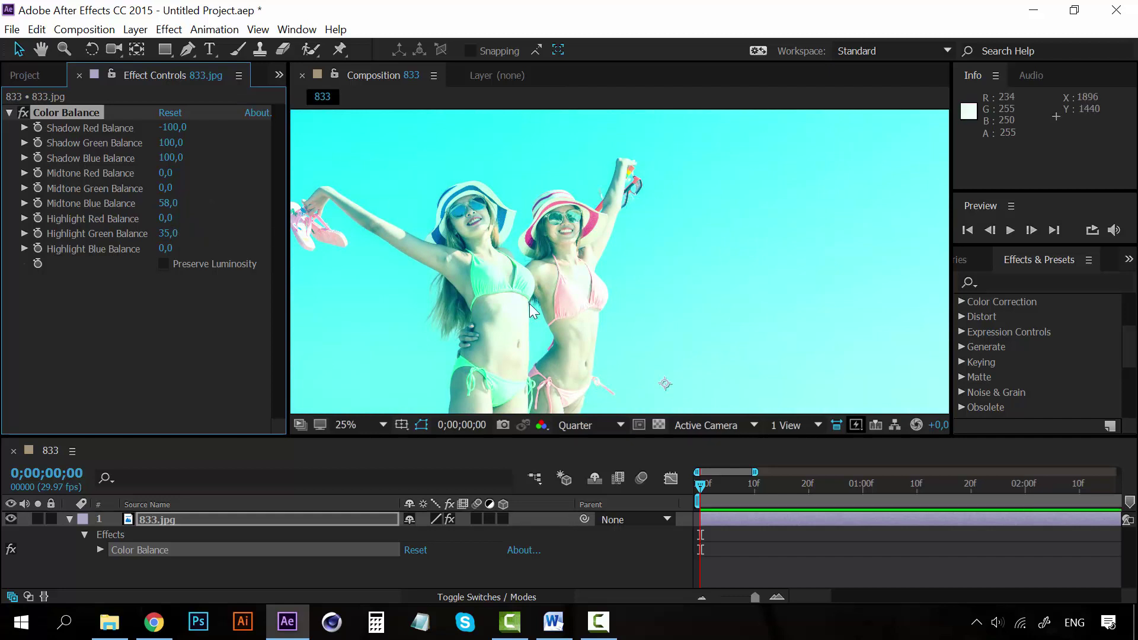
scroll(600, 280, "down", 4)
scroll(599, 280, "up", 4)
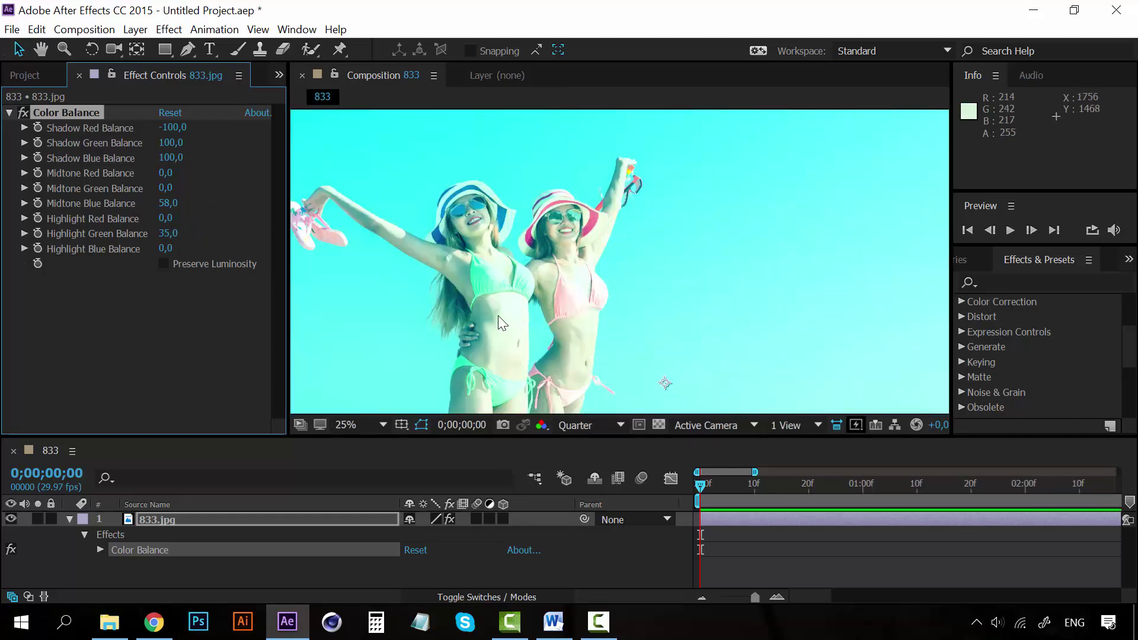
Step: Replace Color Balance with the Curves effect, and bend the RGB curve into a steep S shape with raised highlights and lowered shadows
key("Delete")
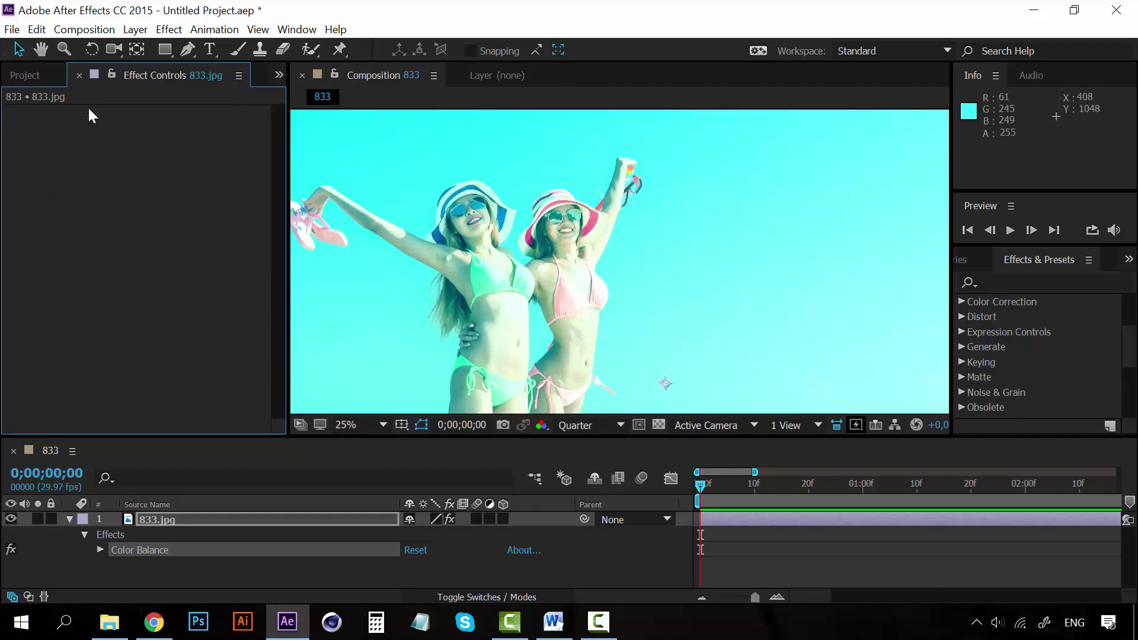
left_click(169, 29)
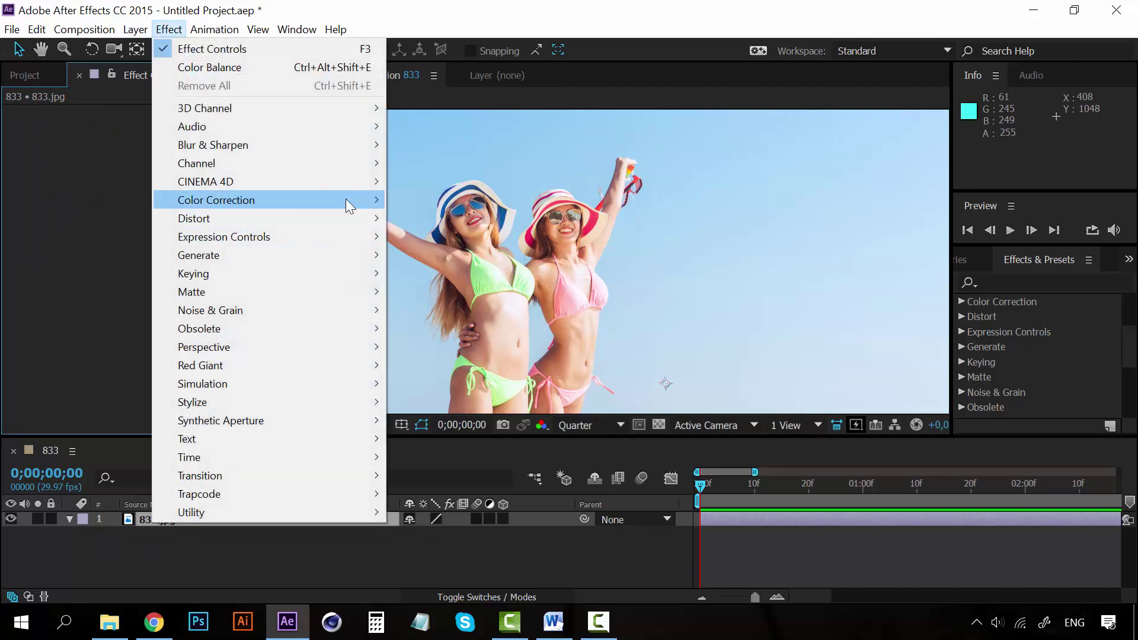
mouse_move(351, 201)
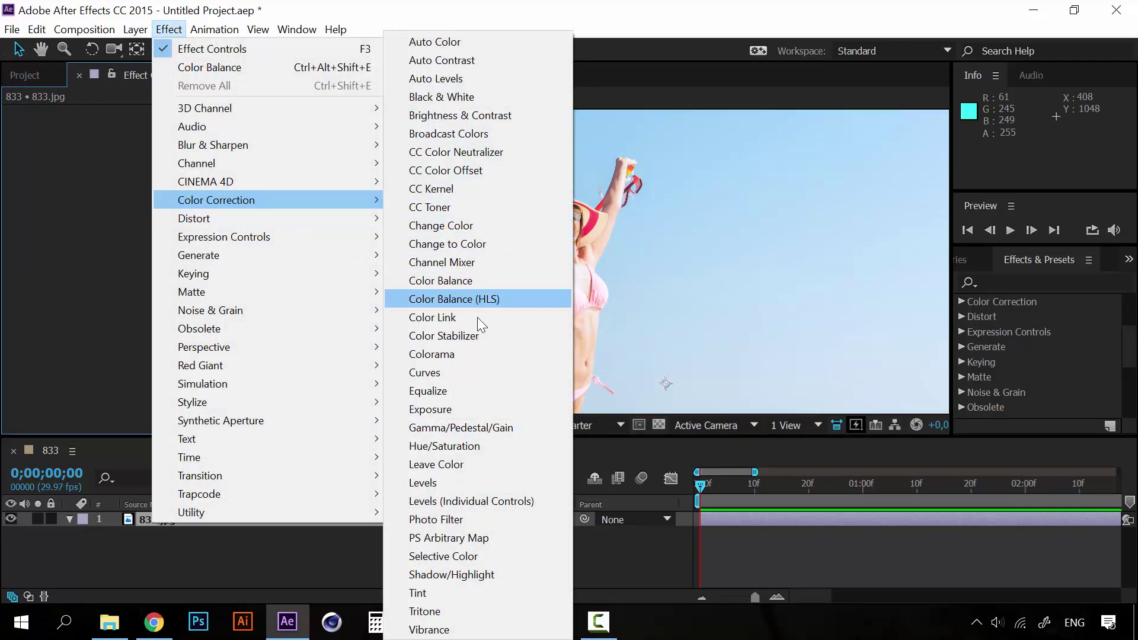
left_click(437, 372)
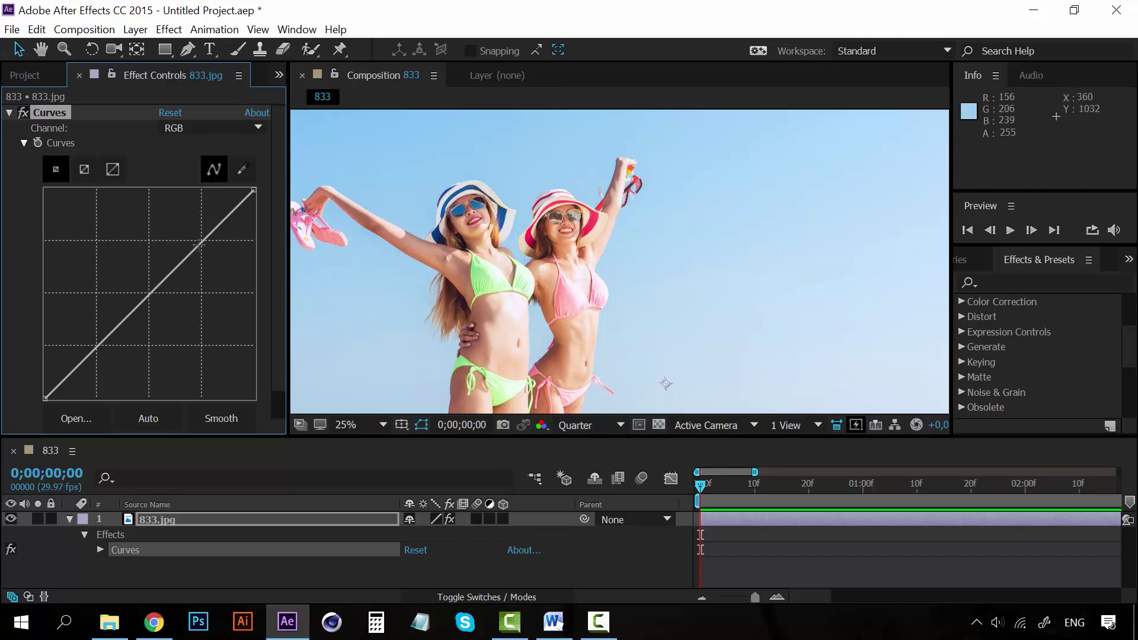
left_click_drag(200, 244, 210, 211)
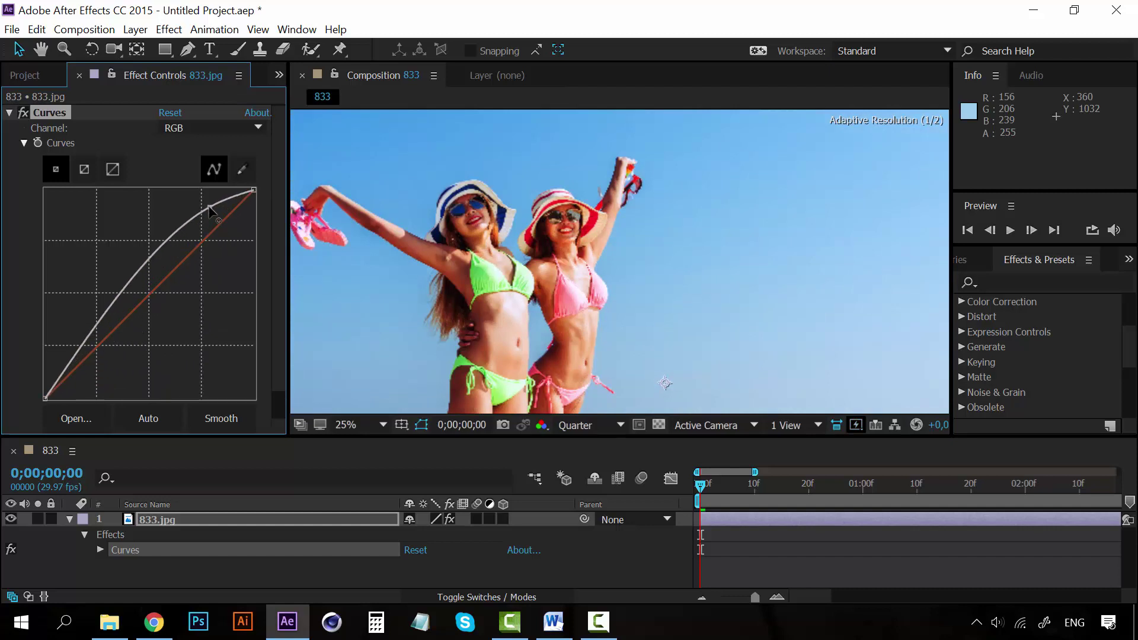
left_click_drag(121, 294, 152, 334)
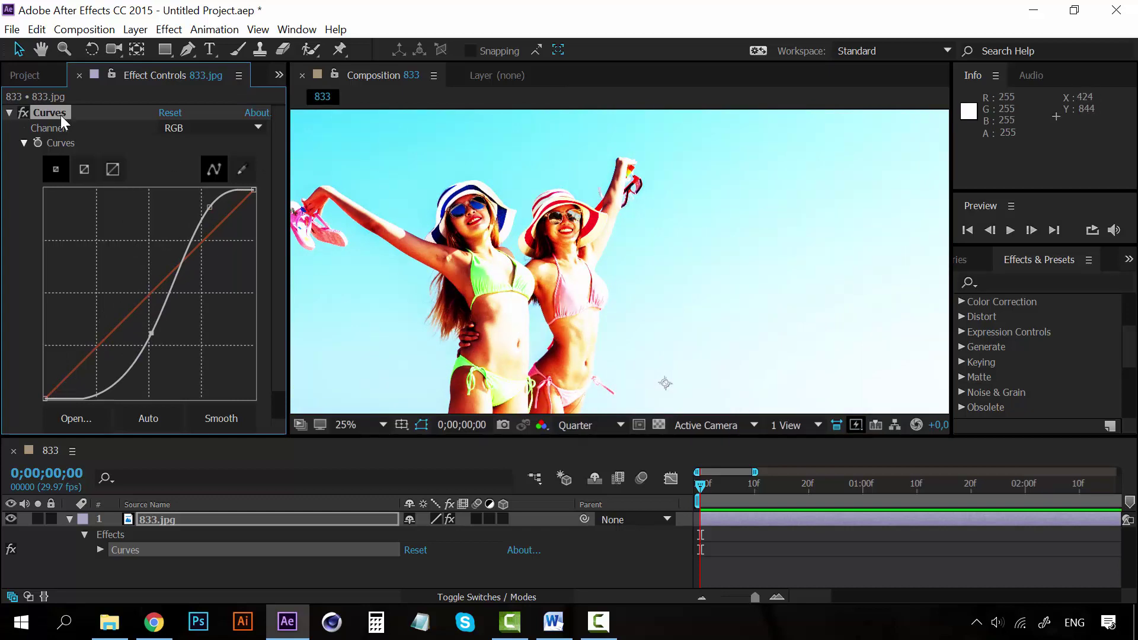
Step: Replace the Curves effect on the 833.jpg layer with the Hue/Saturation effect
key("Delete")
left_click(168, 29)
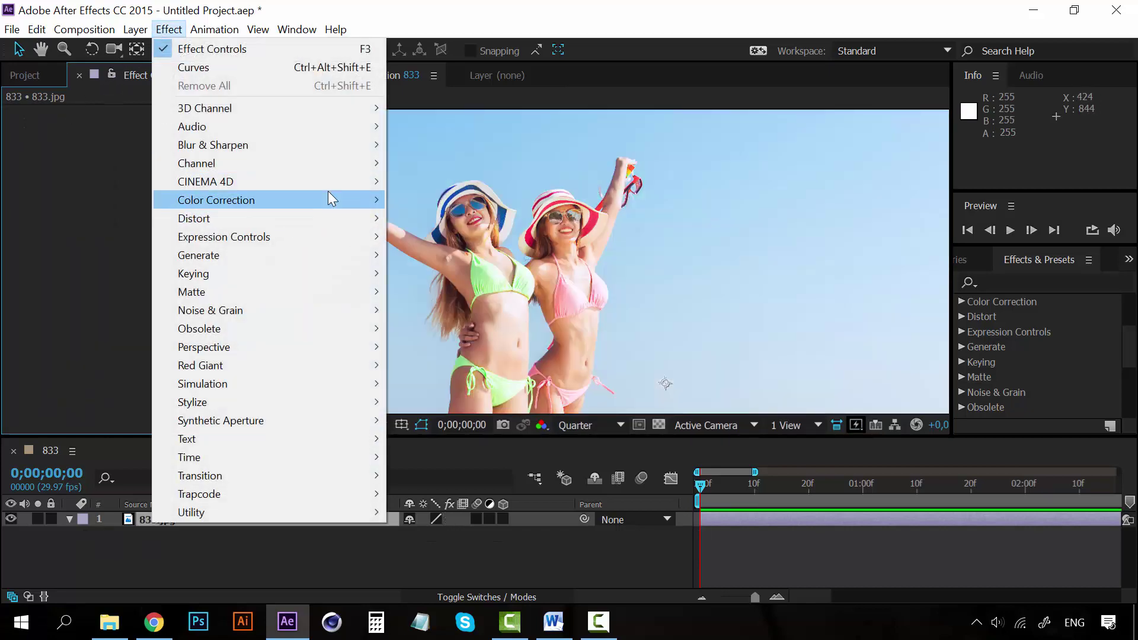
mouse_move(329, 192)
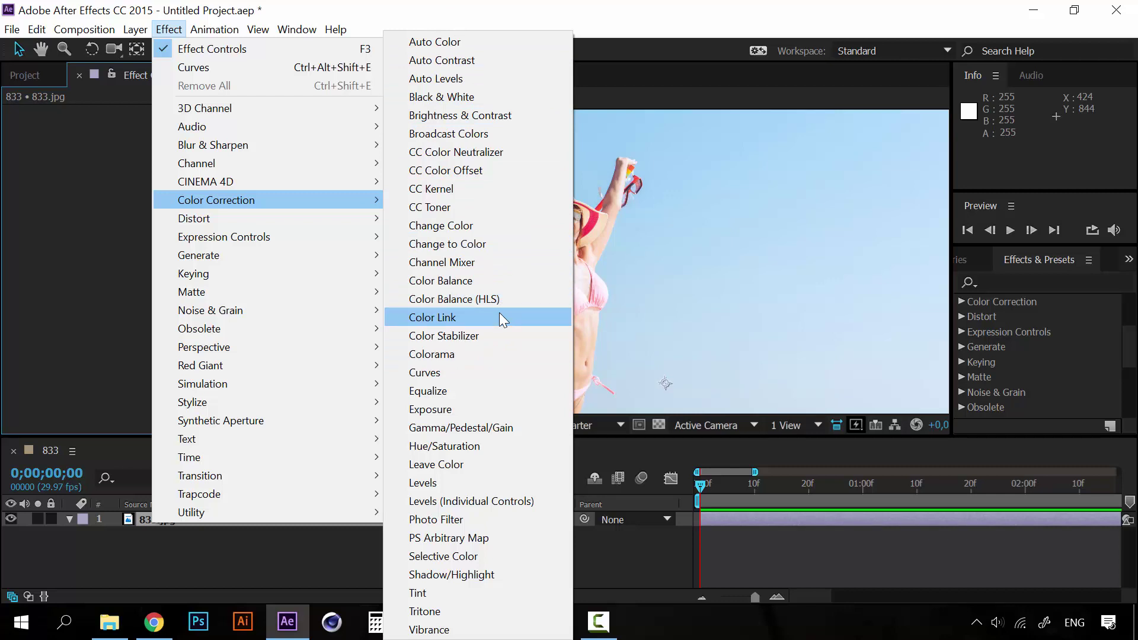
left_click(462, 447)
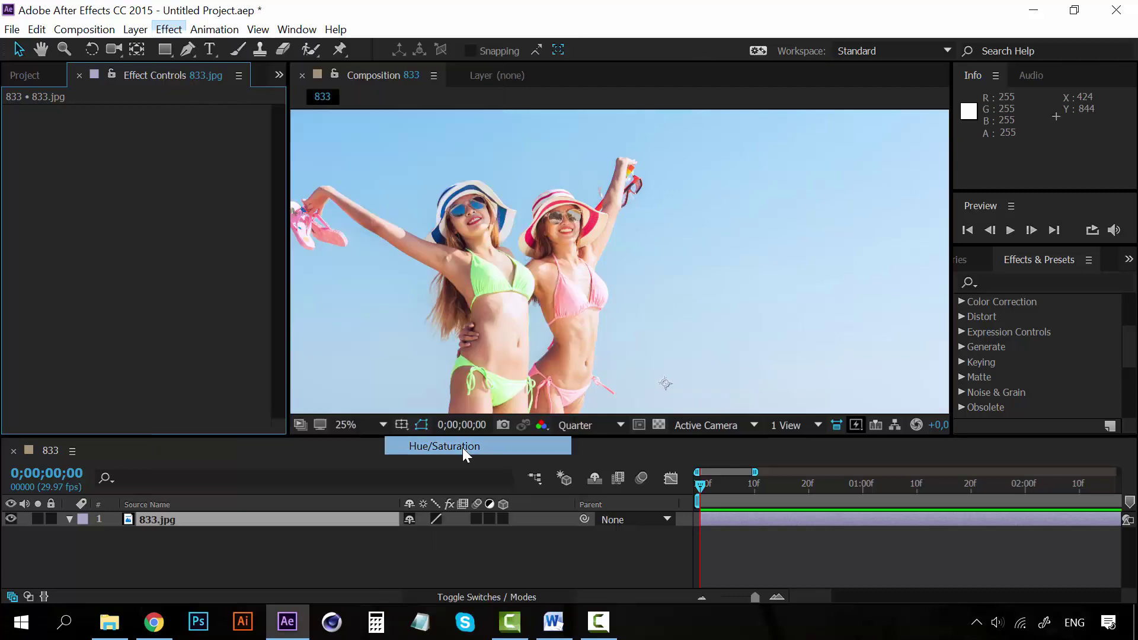
key("e")
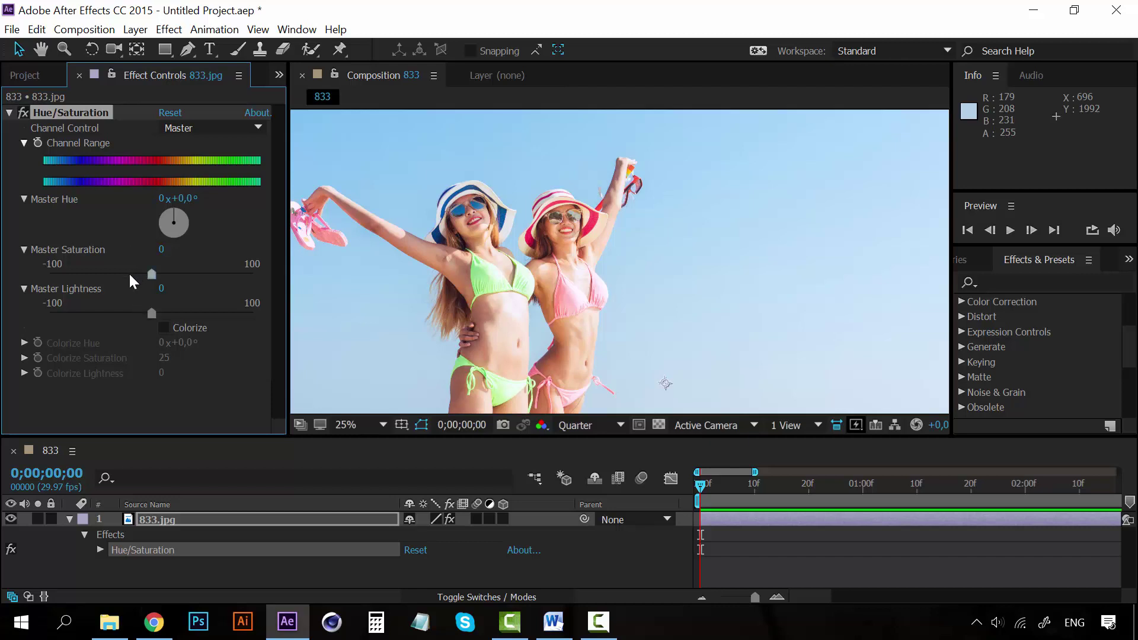
Step: Try Master Saturation values of -94, -64 and 76 in Hue/Saturation, and set it to 2
left_click_drag(119, 274, 58, 276)
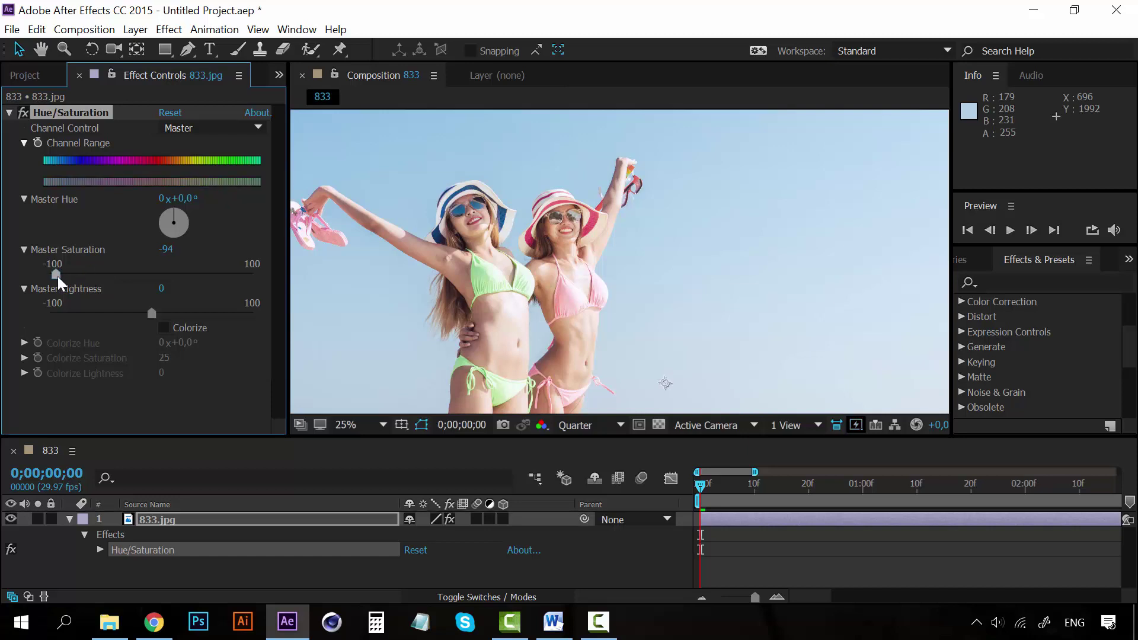
left_click(87, 274)
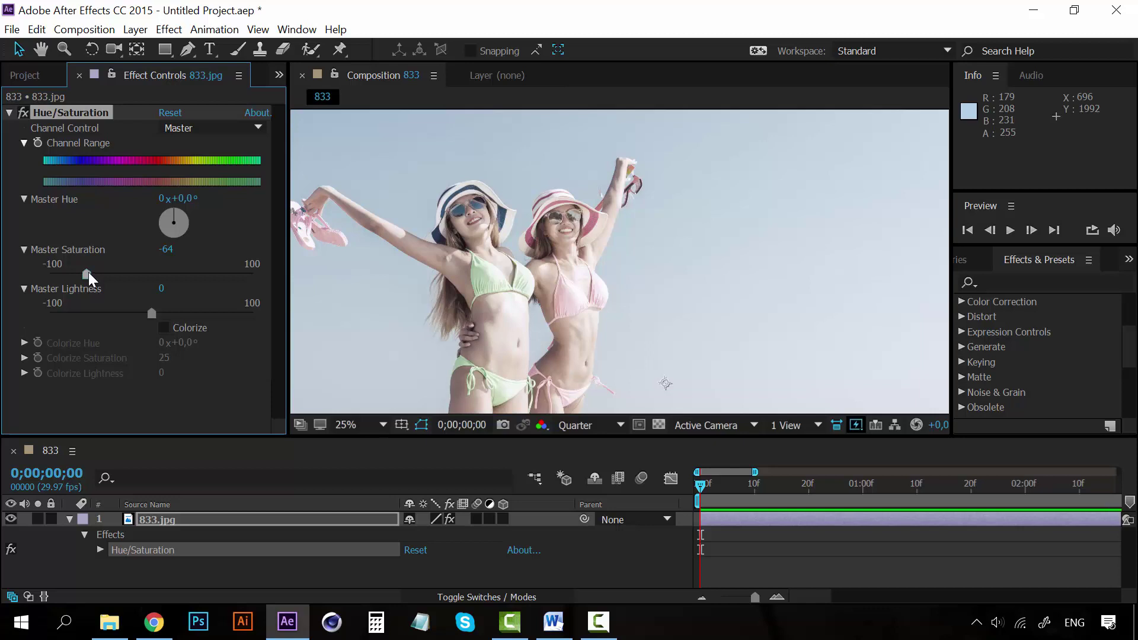
left_click_drag(87, 272, 229, 277)
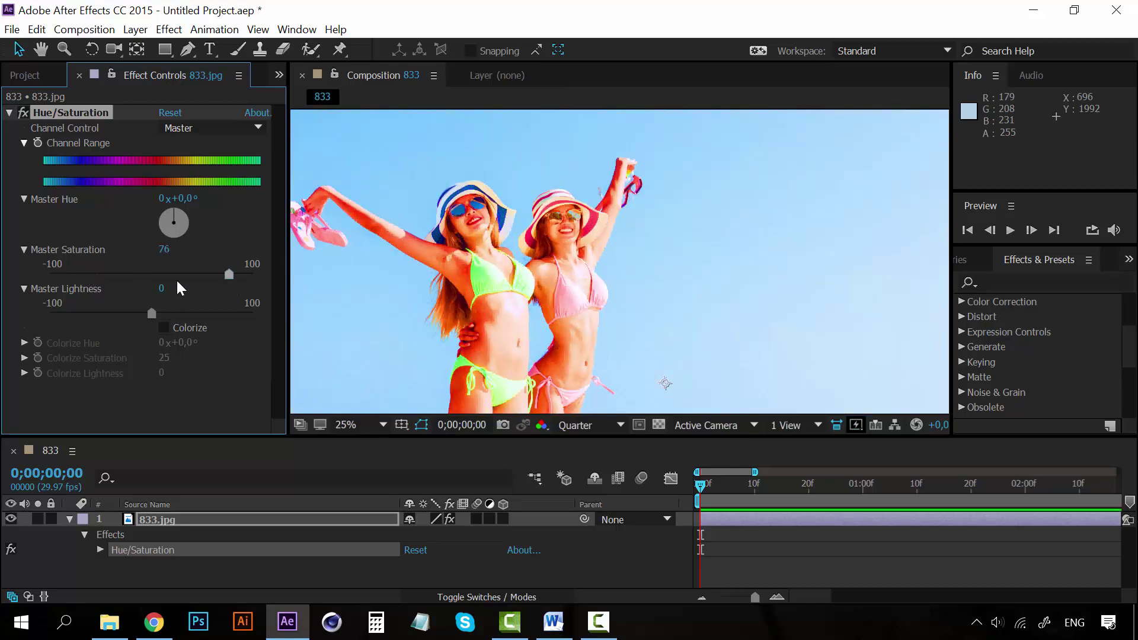
left_click(154, 275)
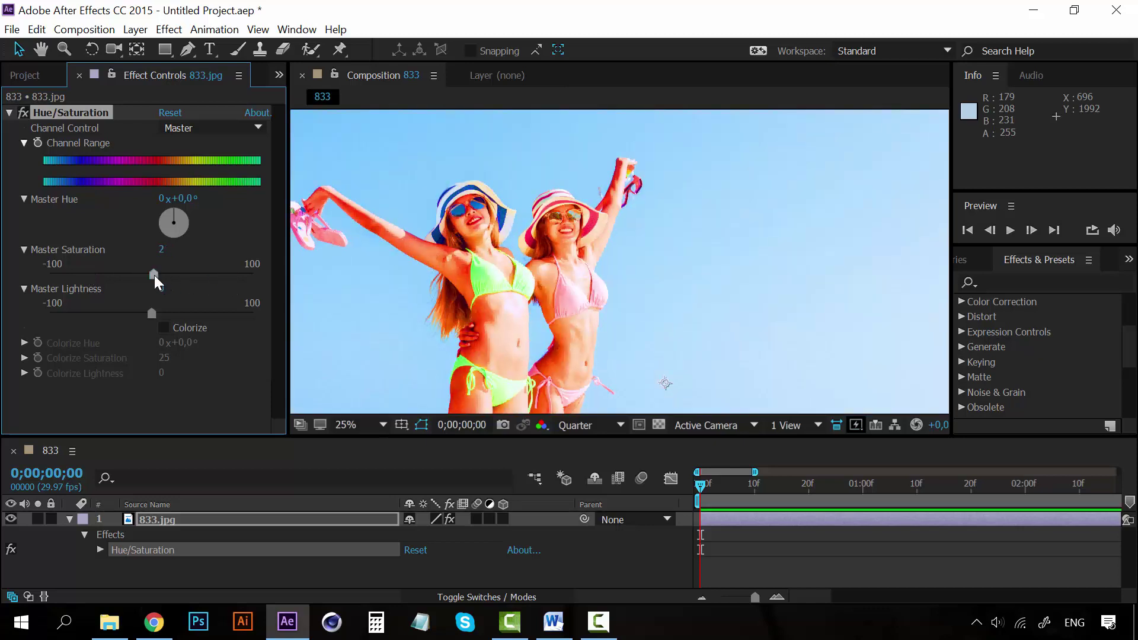
Step: Enable Colorize in the Hue/Saturation effect and set the Colorize Hue to 63°
left_click(164, 327)
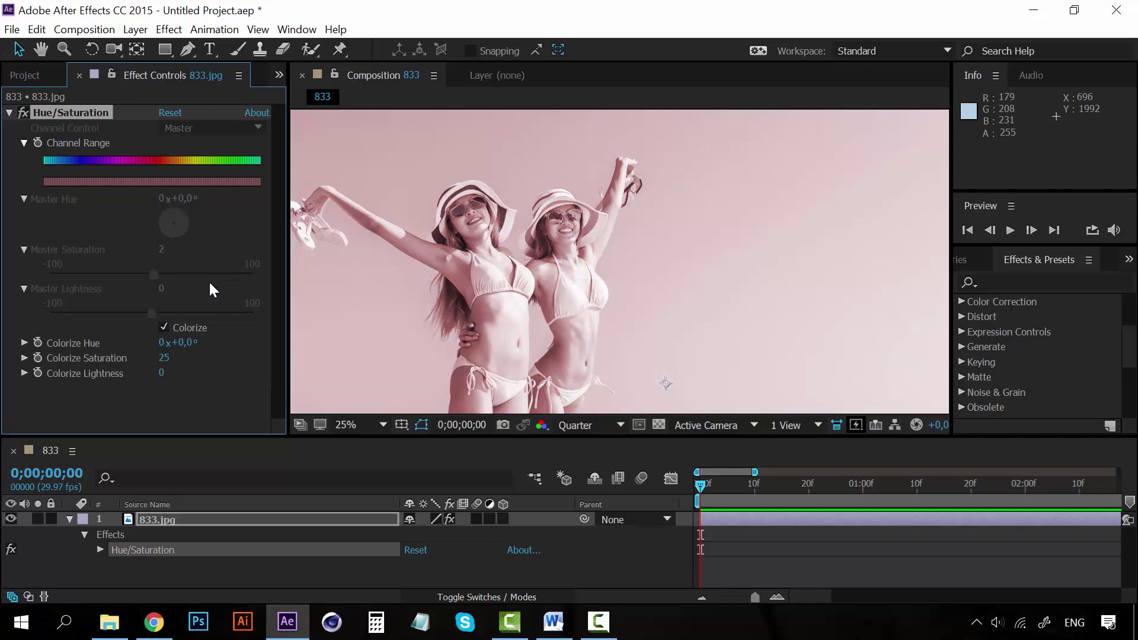
left_click_drag(178, 342, 236, 341)
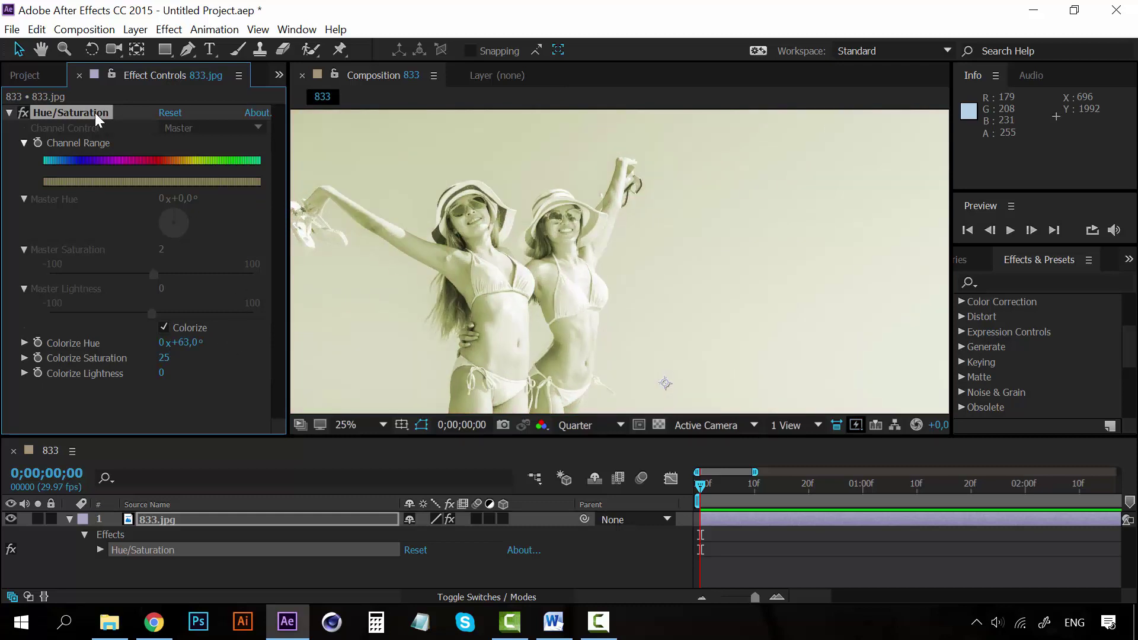
Step: Replace the Hue/Saturation effect on the 833.jpg layer with Levels, and try out the black and gamma sliders of its histogram
key("Delete")
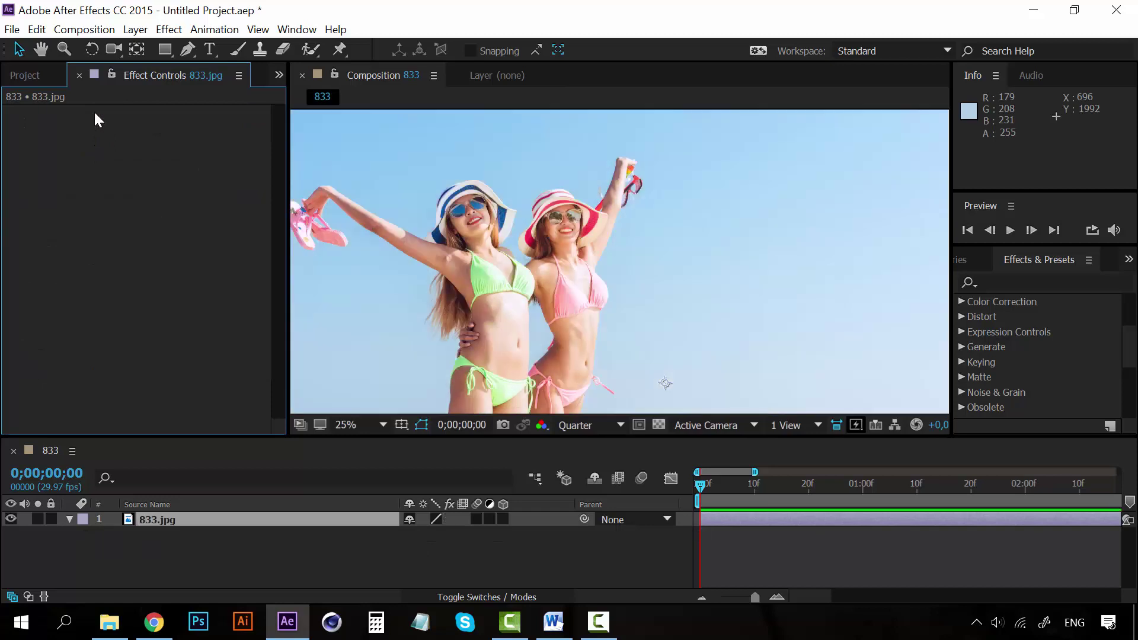
left_click(171, 30)
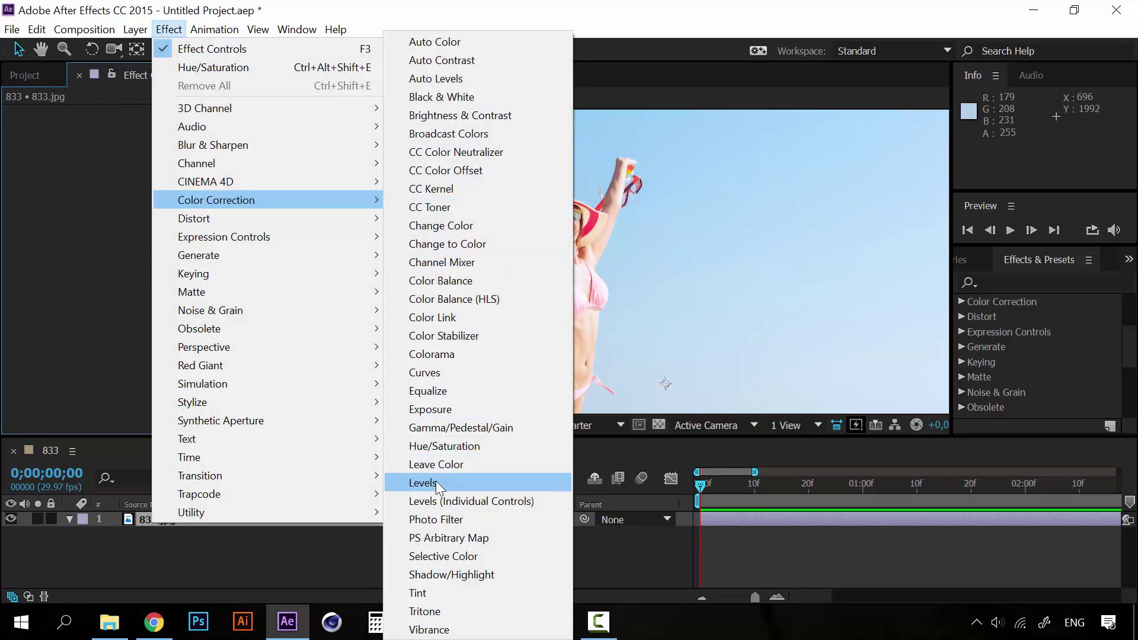
left_click(436, 483)
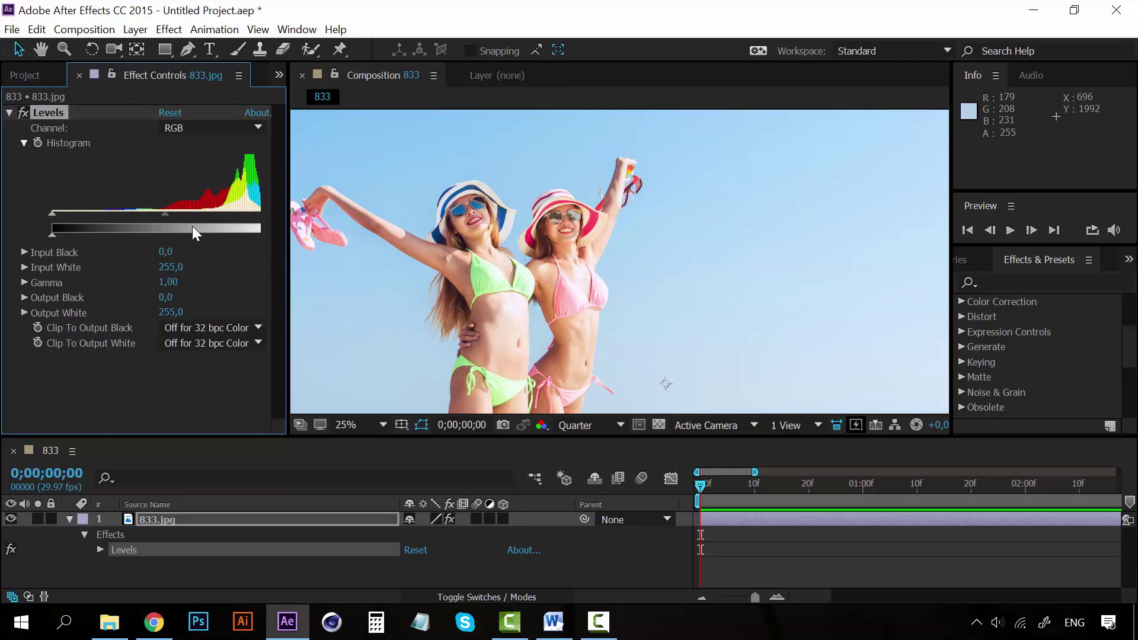
left_click_drag(55, 237, 54, 214)
mouse_move(164, 215)
left_mouse_down()
mouse_move(127, 217)
mouse_move(224, 212)
mouse_move(161, 216)
left_mouse_up()
Step: Replace the Levels effect on the 833.jpg layer with the Selective Color effect
key("Delete")
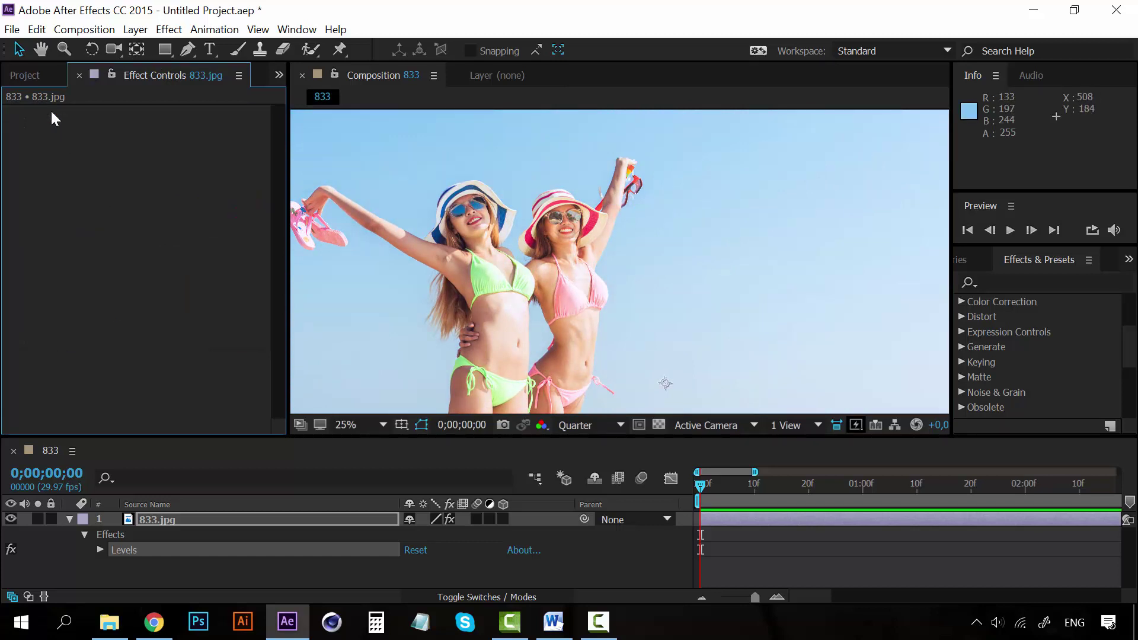
left_click(169, 30)
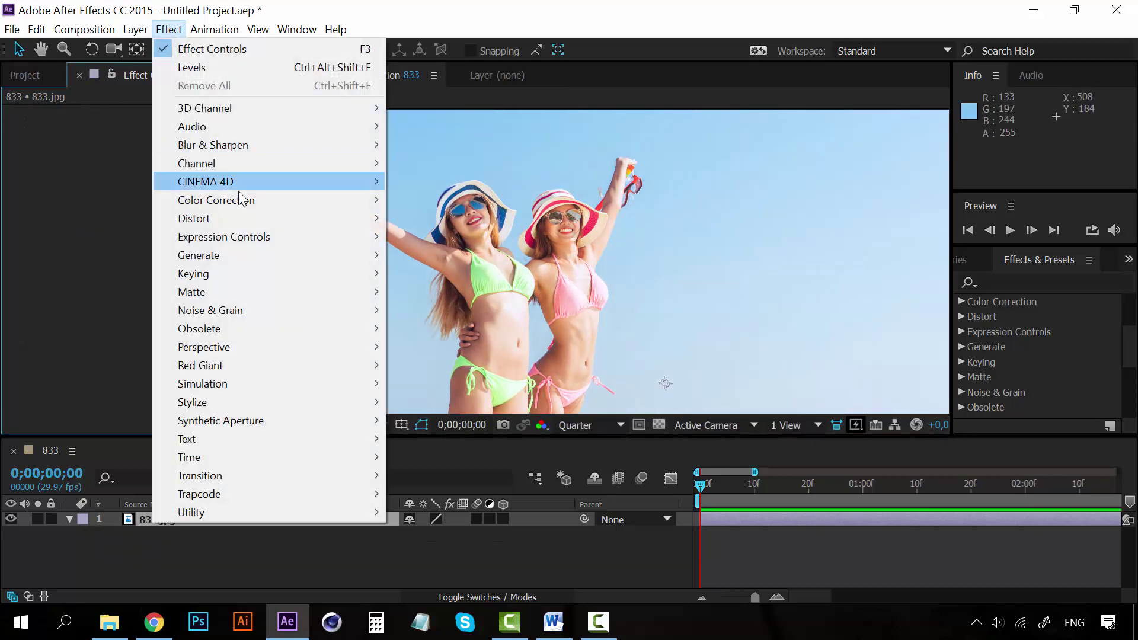
mouse_move(326, 199)
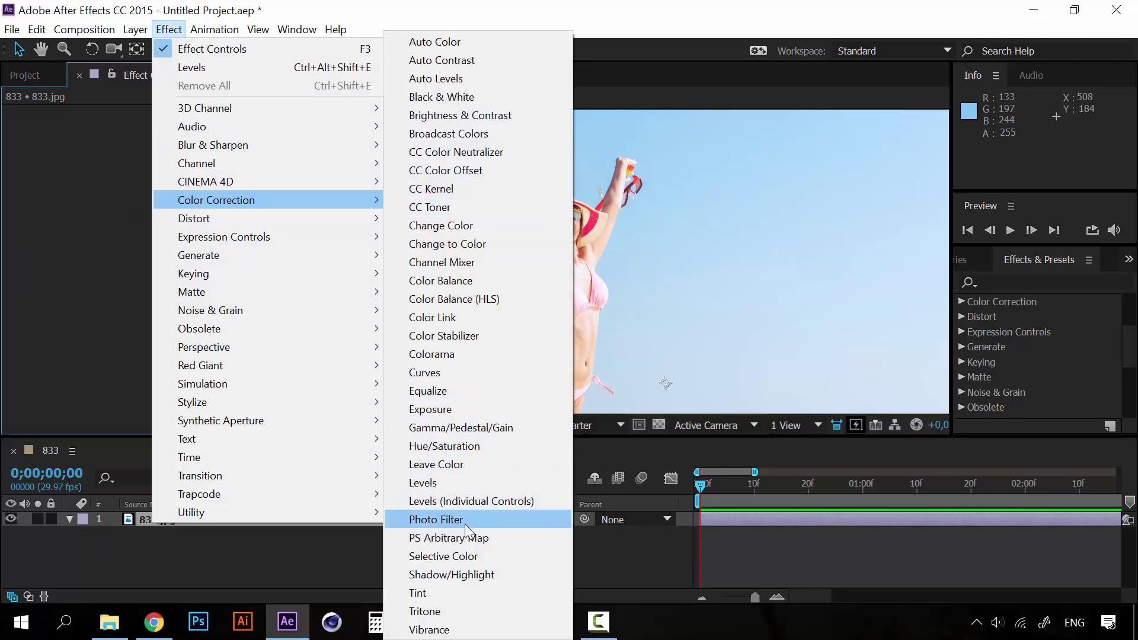
left_click(475, 556)
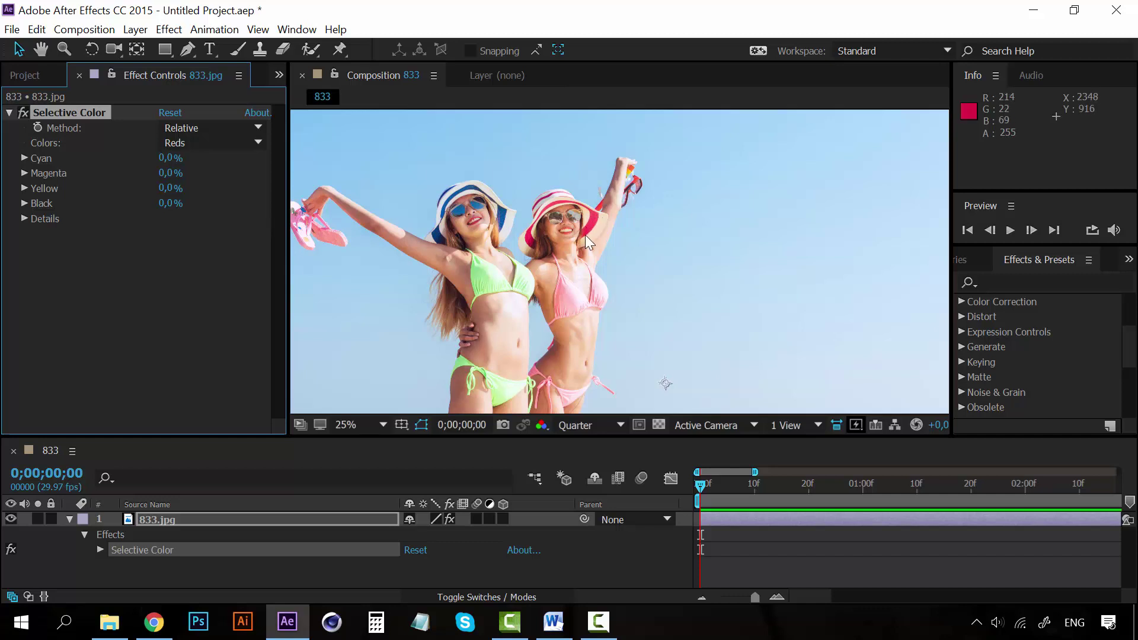
Step: Adjust the Reds in Selective Color to Cyan 83%, Magenta -51%, Yellow 40% and Black -80%
left_click(224, 142)
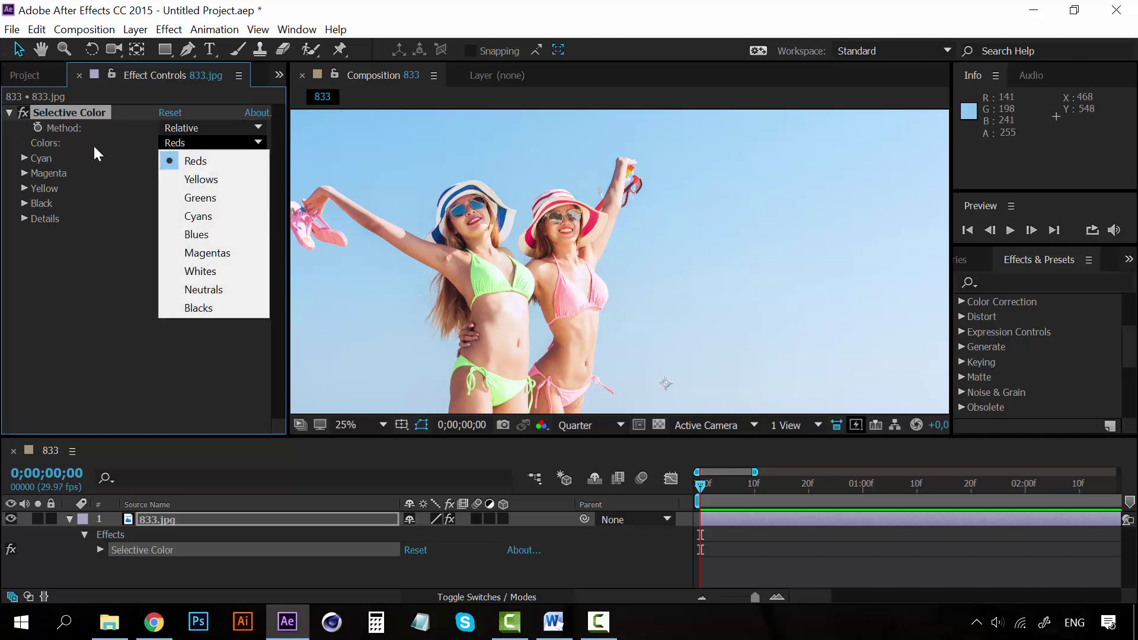
left_click(200, 165)
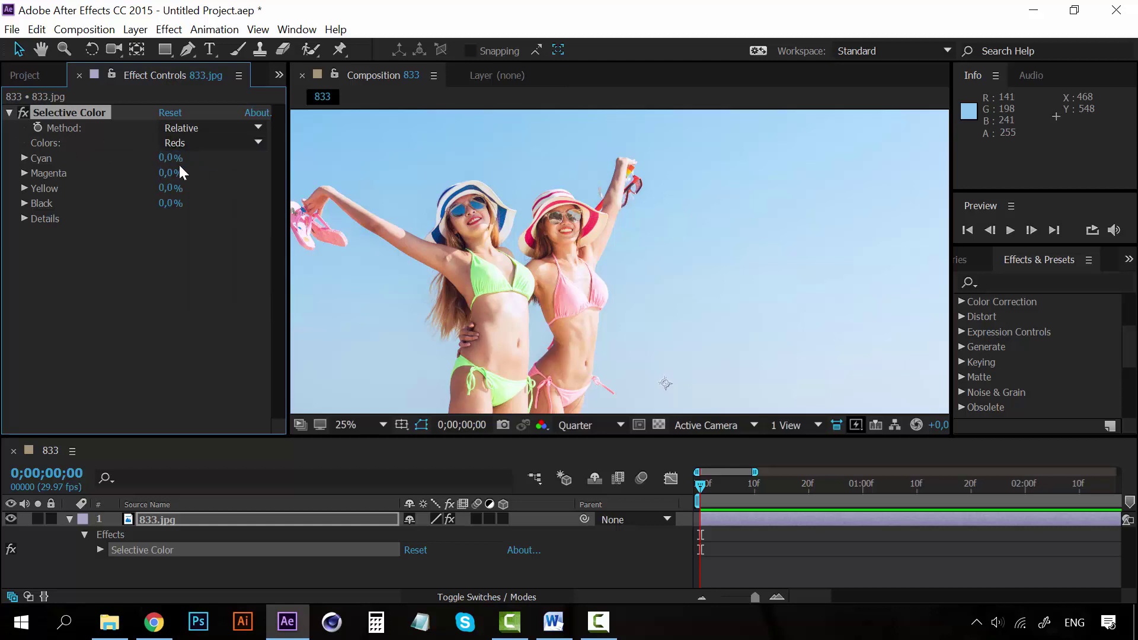
left_click_drag(167, 158, 169, 158)
left_click_drag(165, 173, 113, 204)
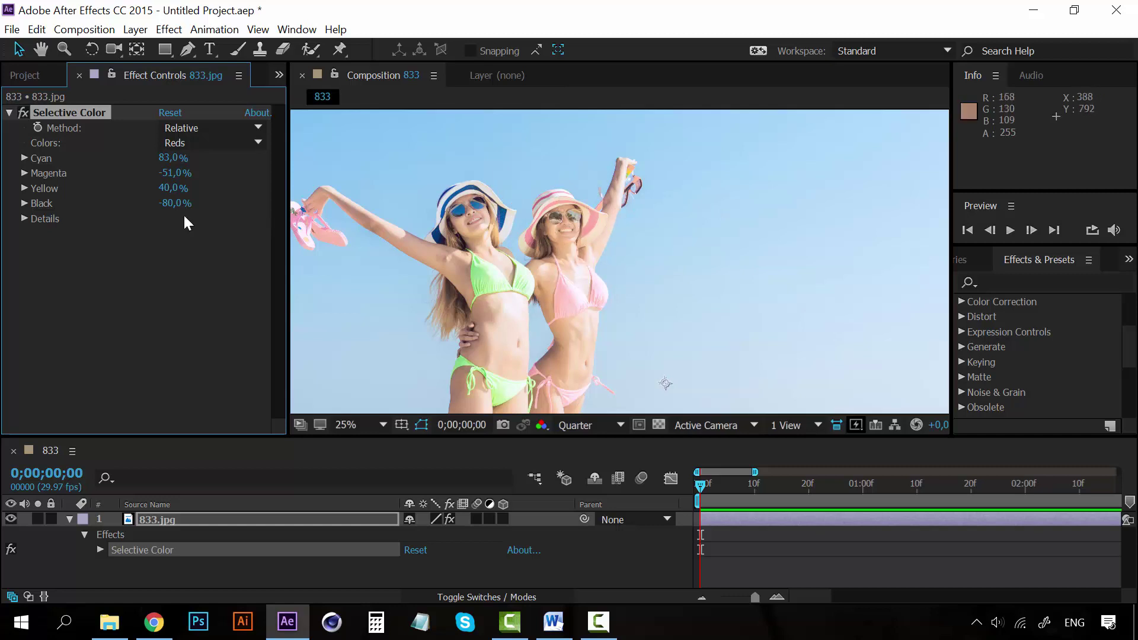
Step: Adjust the Blues in Selective Color to Cyan -51%, Magenta 100%, Yellow 100% and Black -100%
left_click(181, 146)
left_click(197, 231)
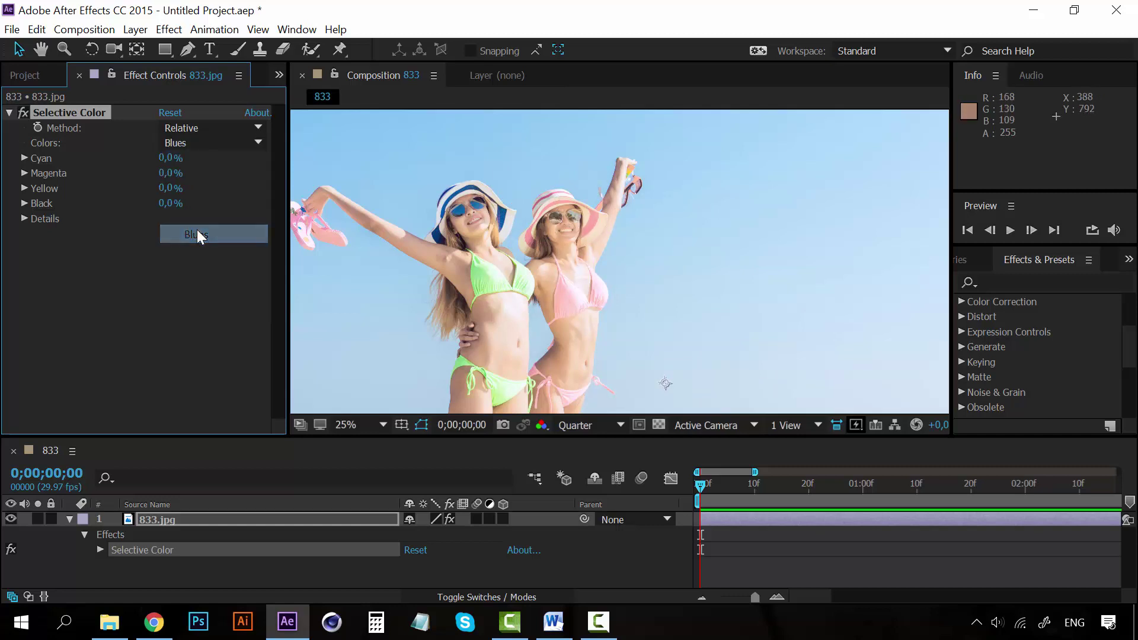
left_click_drag(168, 178, 270, 176)
left_click_drag(167, 159, 124, 165)
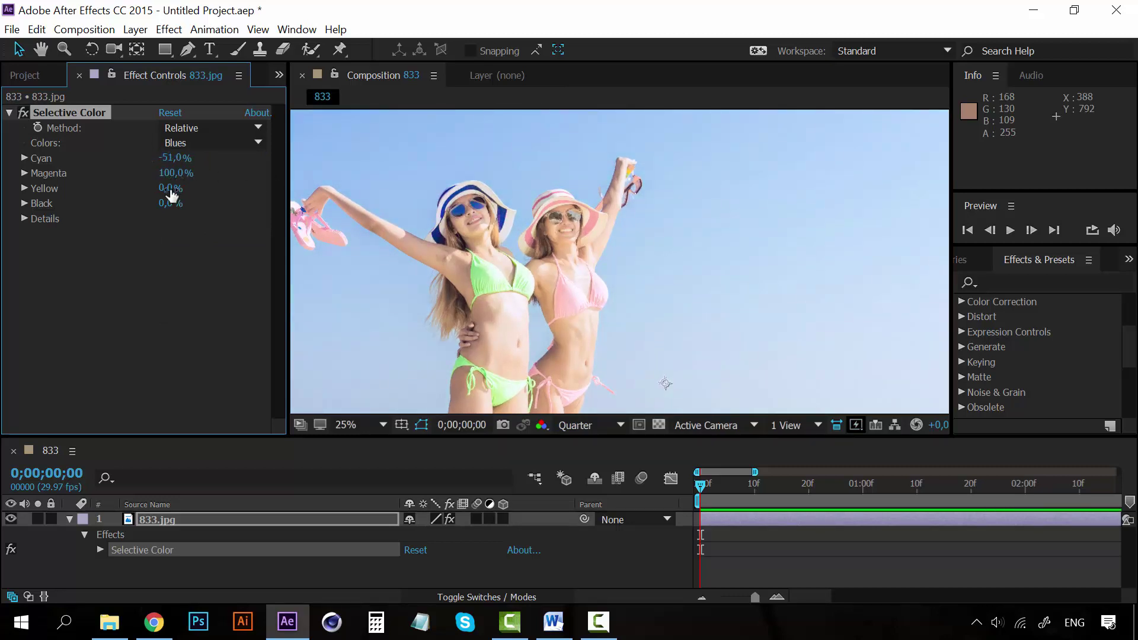
left_click_drag(171, 194, 274, 191)
left_click_drag(166, 207, 33, 203)
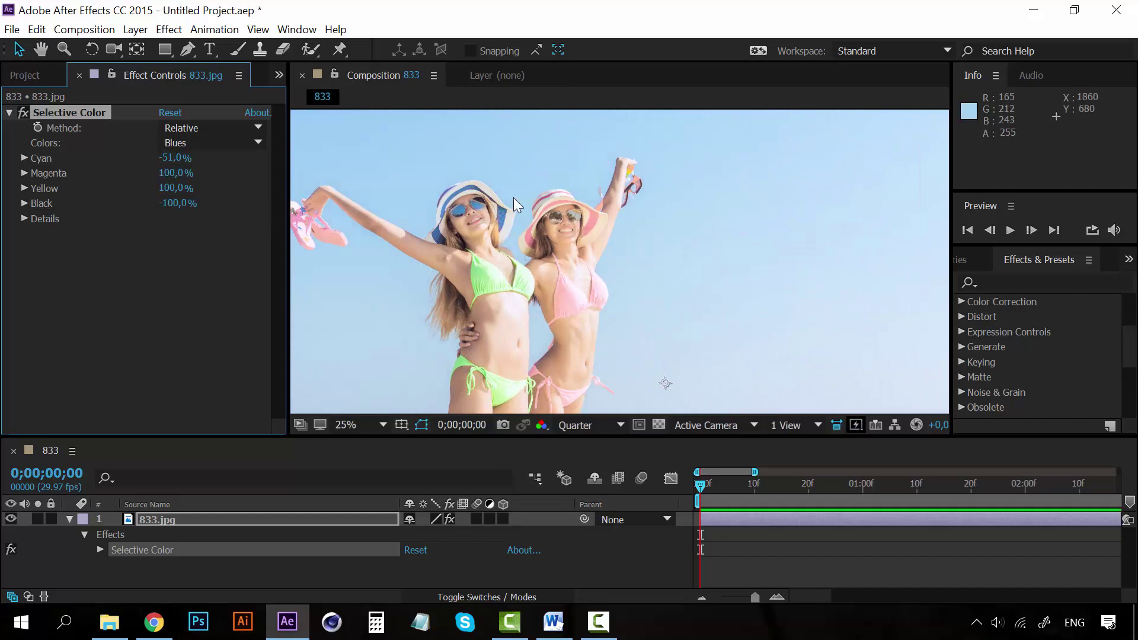
Step: Adjust the Neutrals in Selective Color to Cyan 100%, Magenta 100%, Yellow 100% and Black 71%
left_click(222, 143)
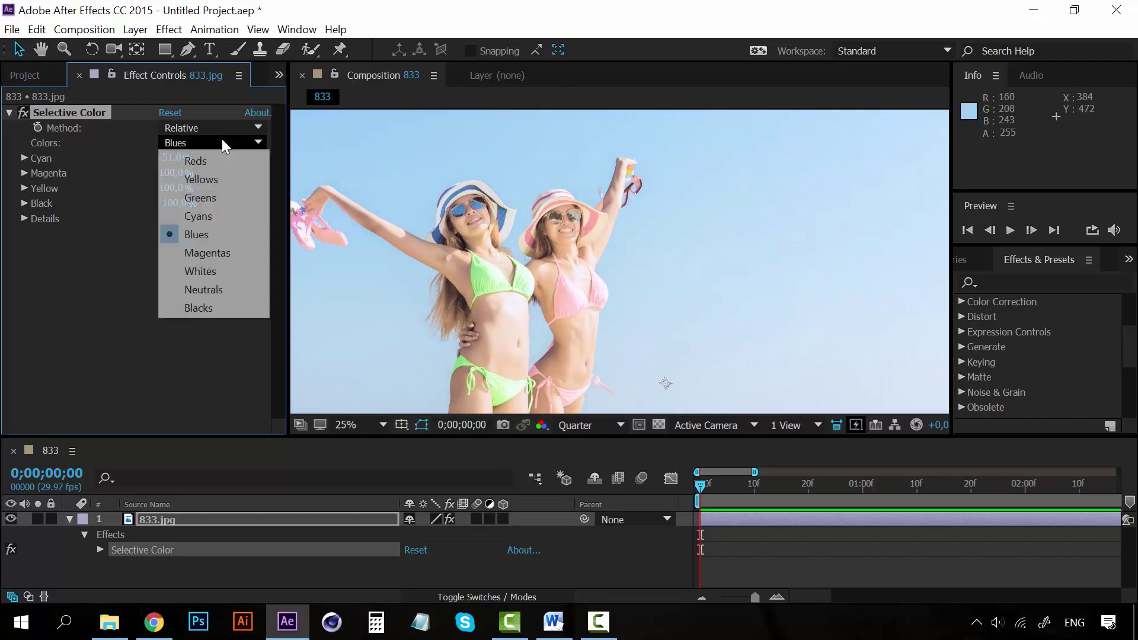
left_click(212, 290)
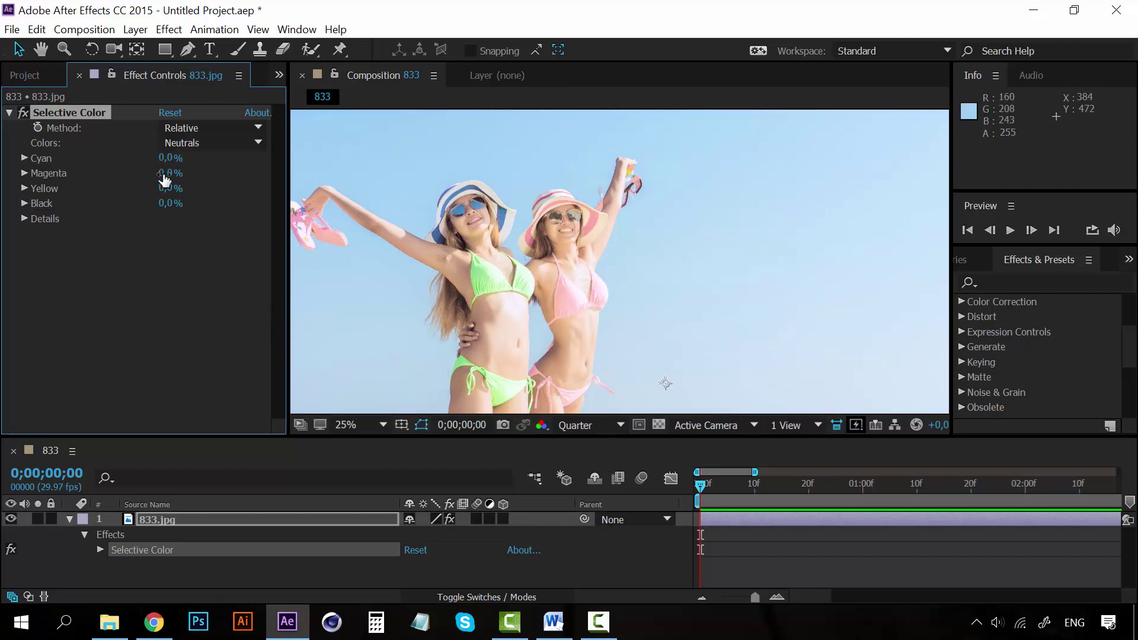
left_click_drag(164, 174, 246, 168)
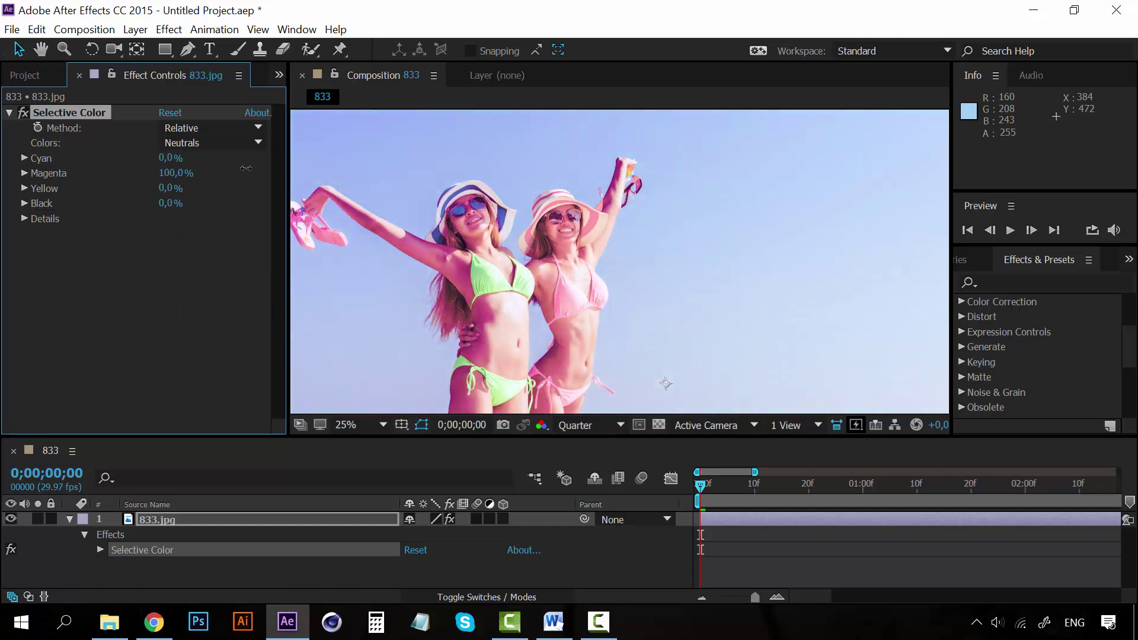
left_click_drag(163, 163, 300, 148)
left_click_drag(168, 188, 283, 187)
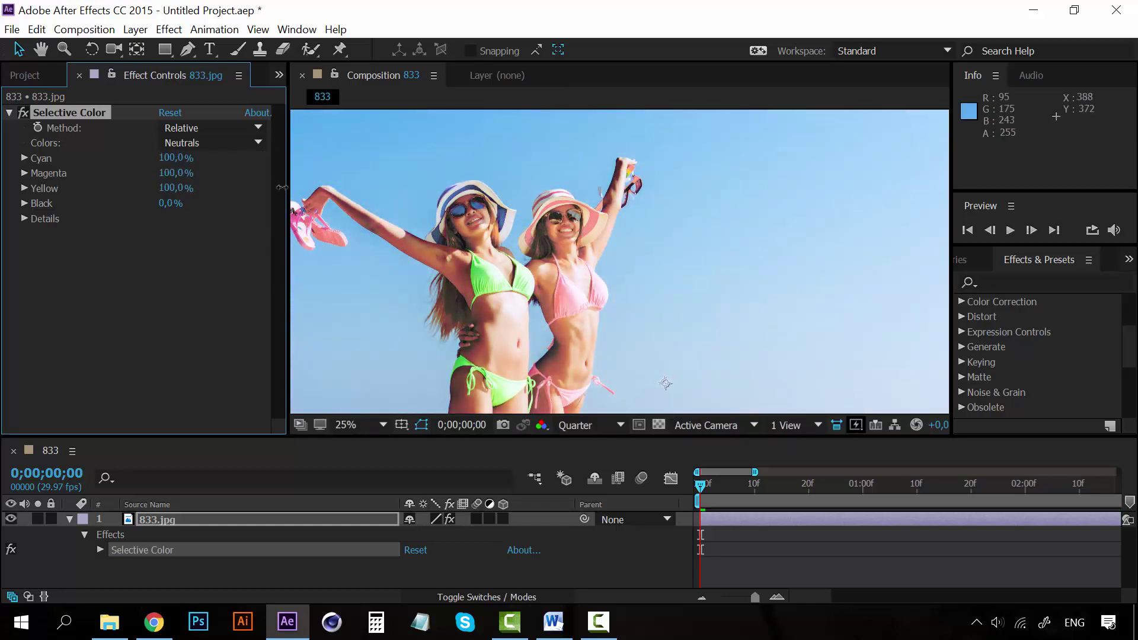
mouse_move(168, 203)
left_mouse_down()
mouse_move(342, 200)
mouse_move(178, 205)
left_mouse_up()
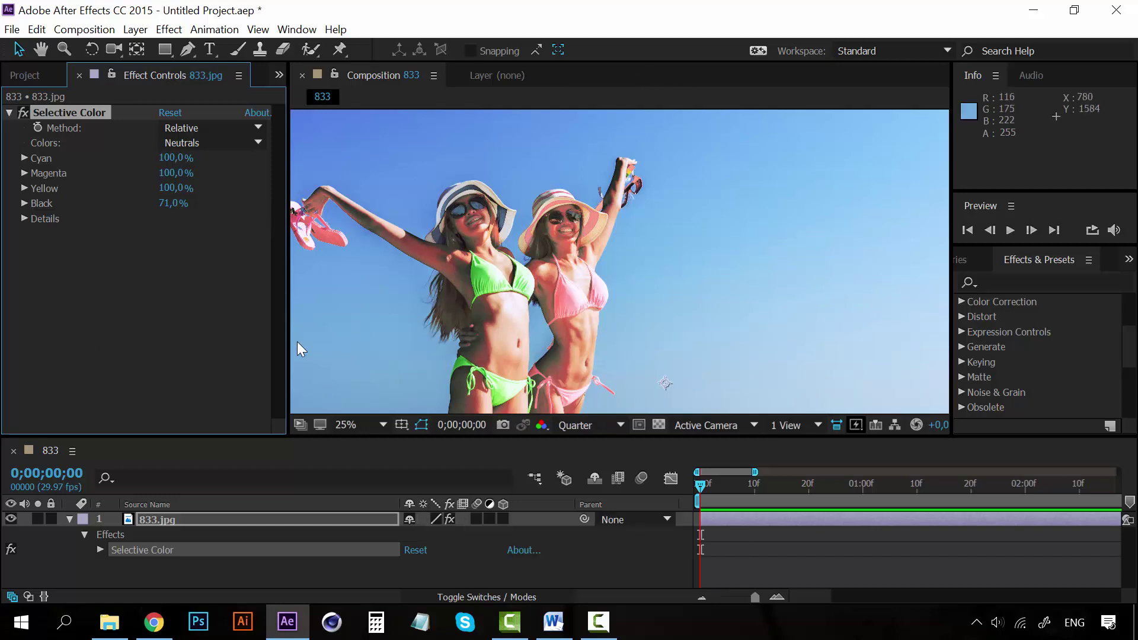
scroll(511, 279, "down", 1)
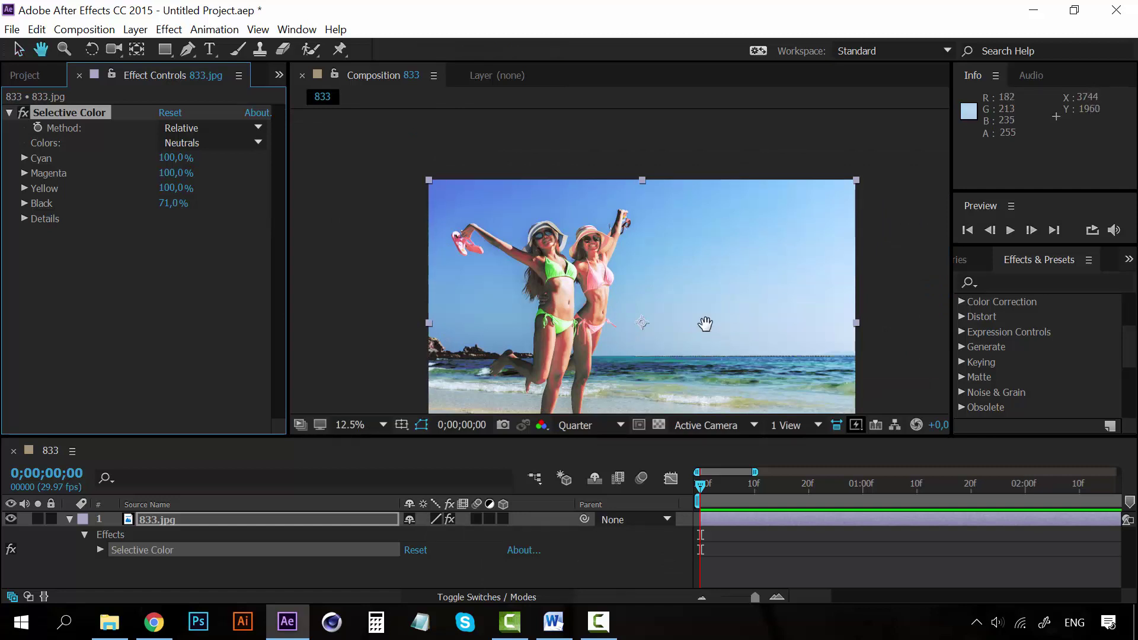
left_click_drag(706, 323, 635, 274)
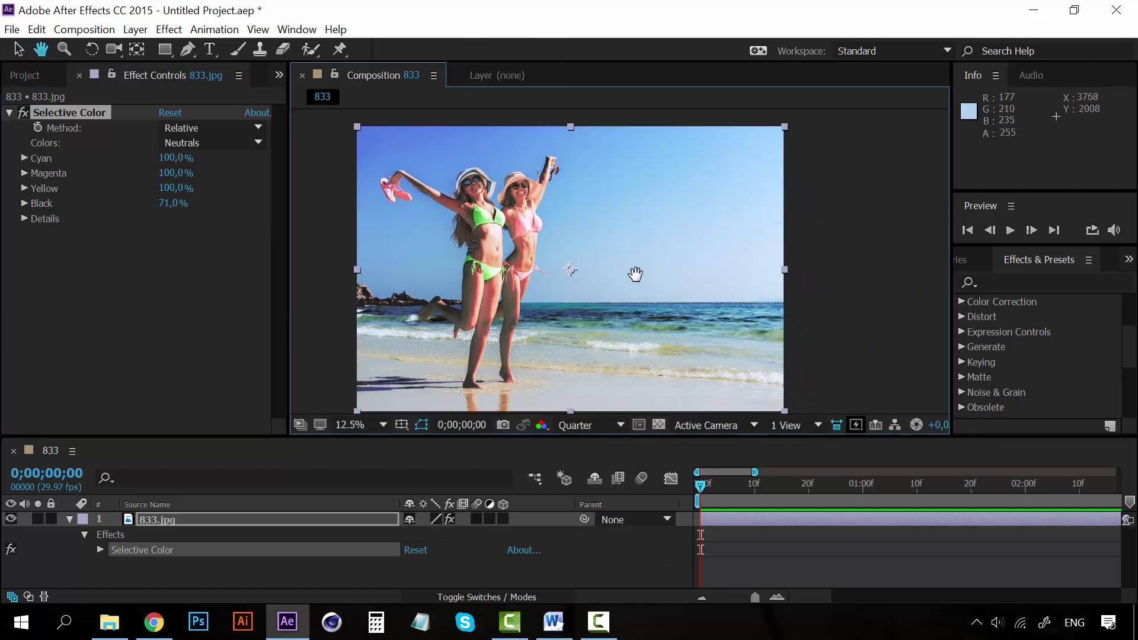
left_click(168, 29)
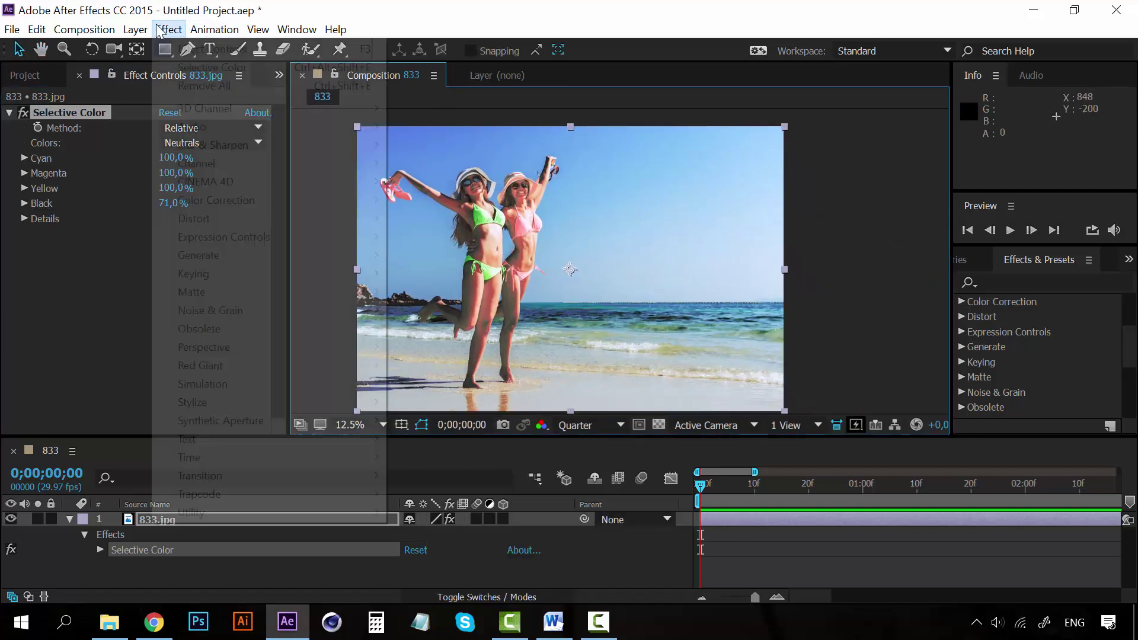
mouse_move(342, 204)
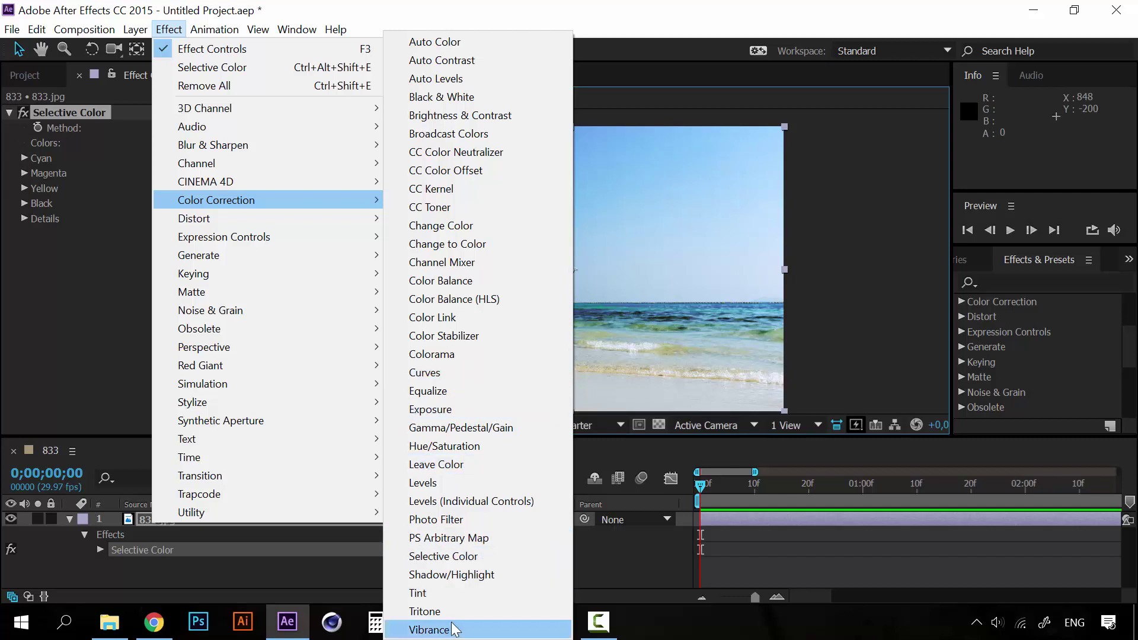
left_click(716, 11)
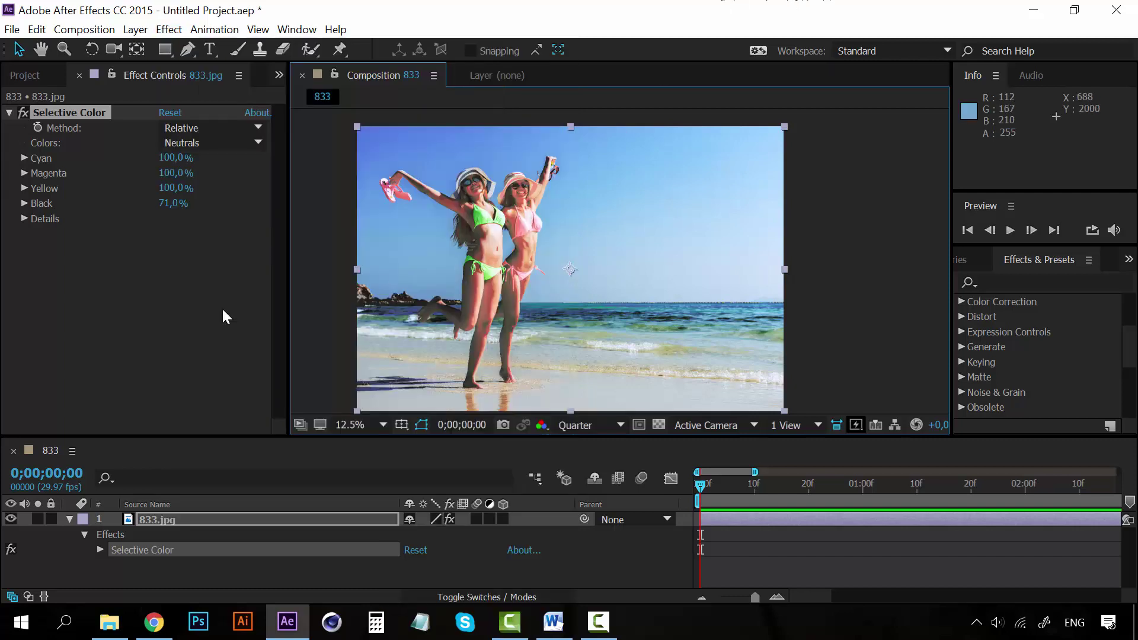
Step: Remove the Selective Color effect from the 833.jpg layer
left_click(94, 114)
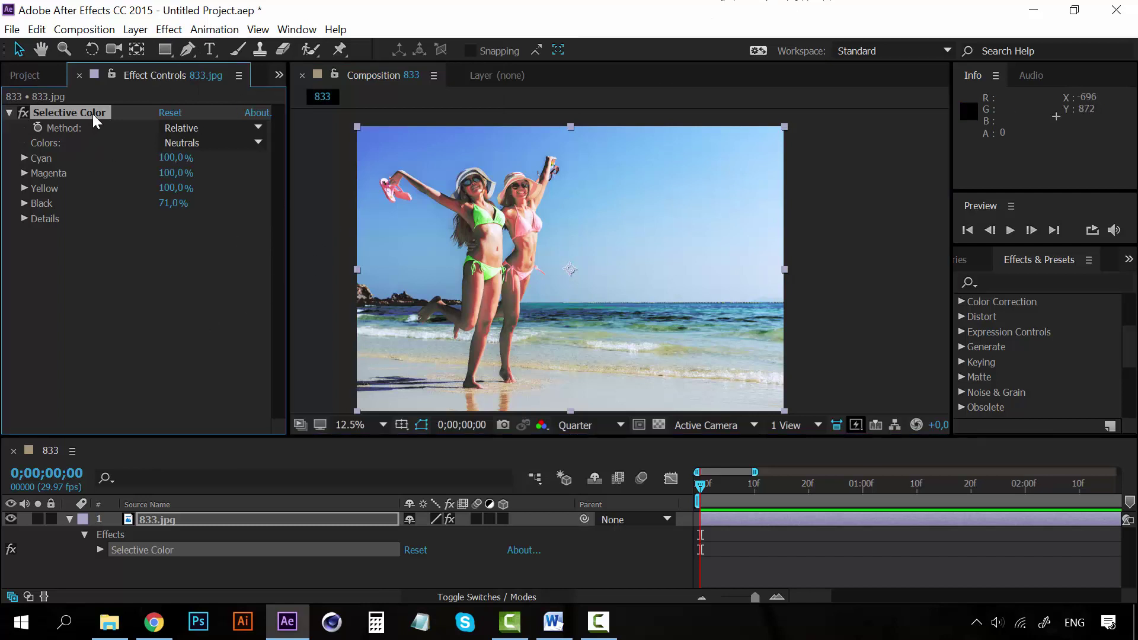
key("Delete")
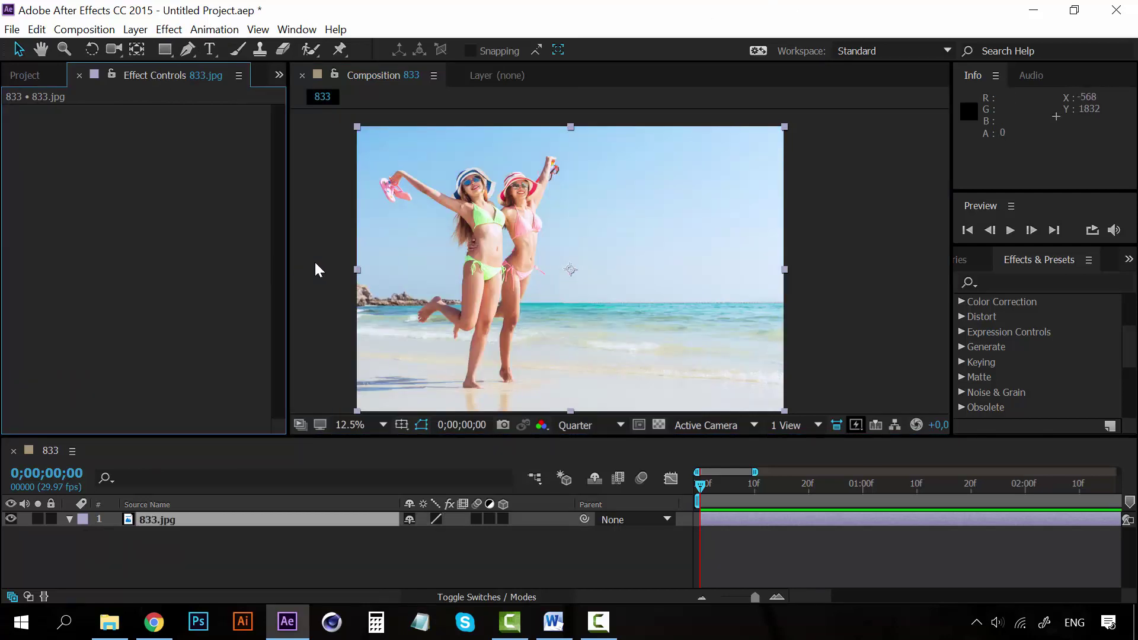